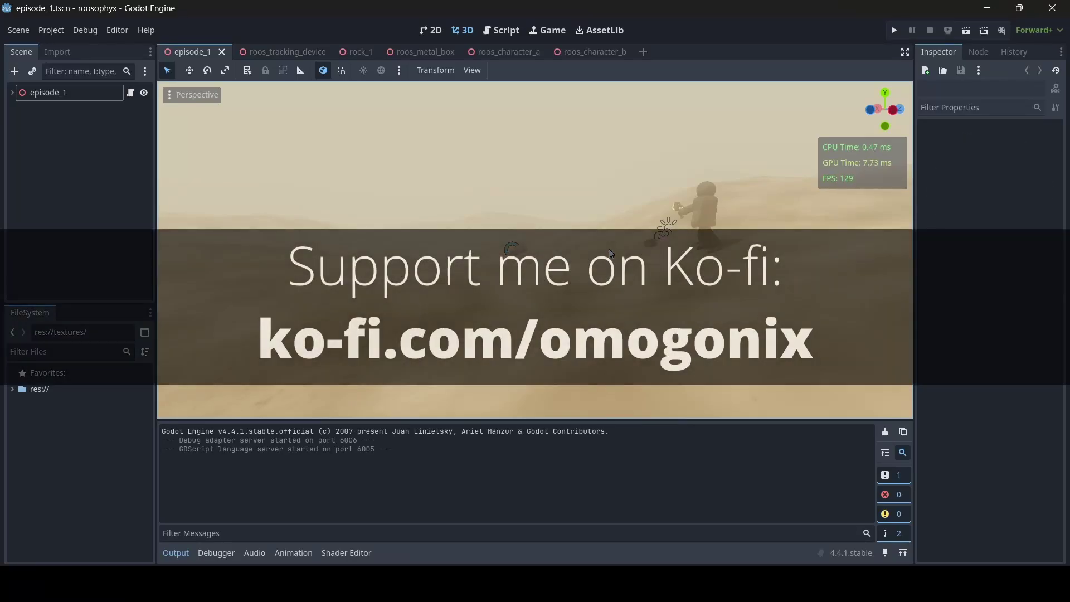
# Step: Open Project > Export and bring up the Add... platform list for a new preset
pyautogui.moveTo(608, 249); pyautogui.dragTo(536, 255, button='right')
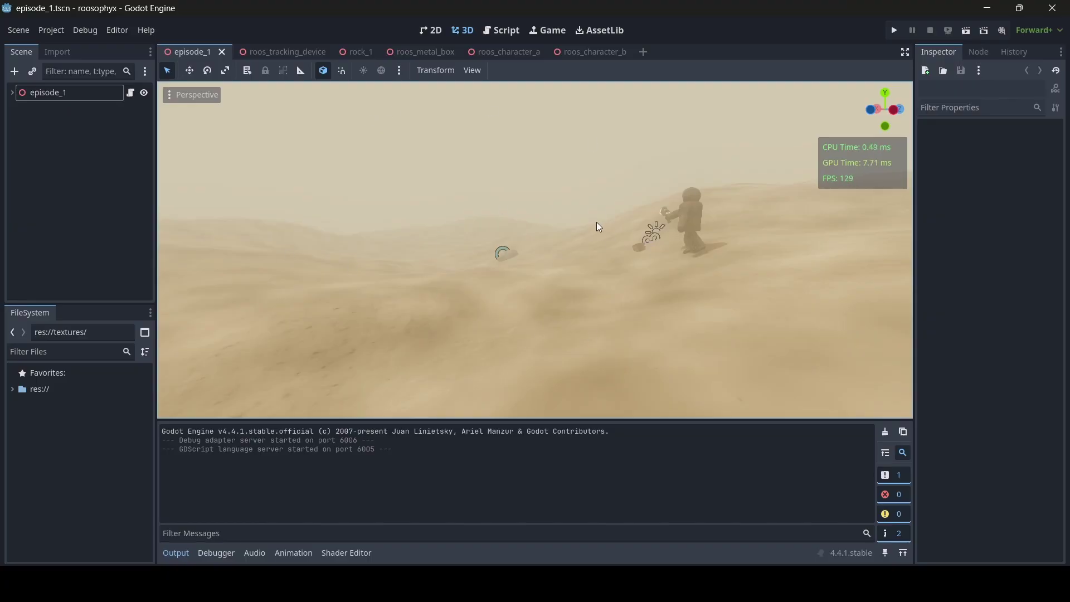
pyautogui.moveTo(596, 221); pyautogui.dragTo(620, 222, button='right')
pyautogui.moveTo(554, 215); pyautogui.dragTo(530, 217, button='right')
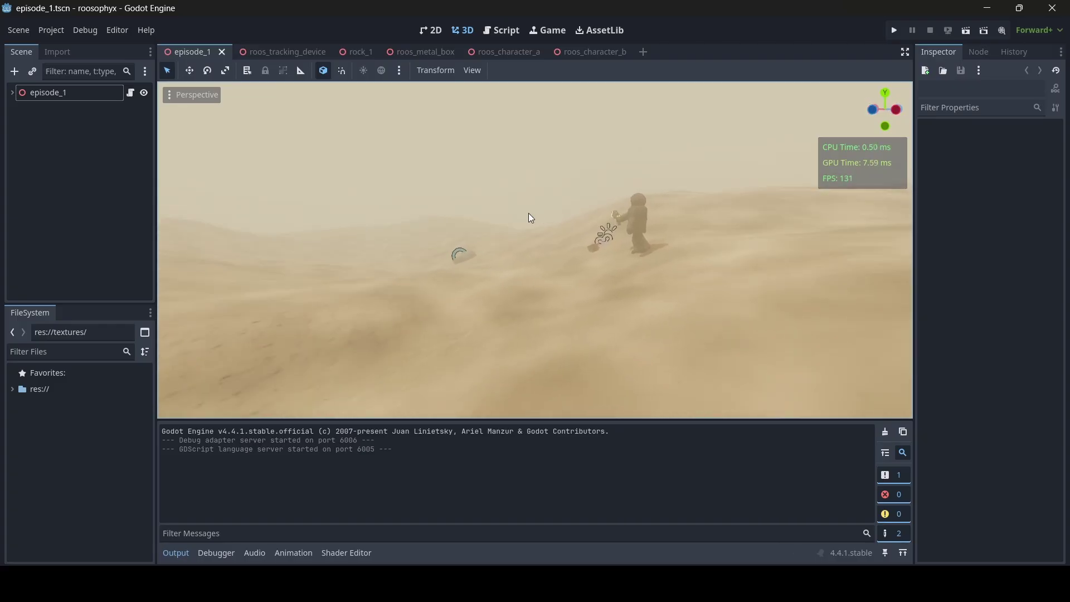
pyautogui.click(55, 30)
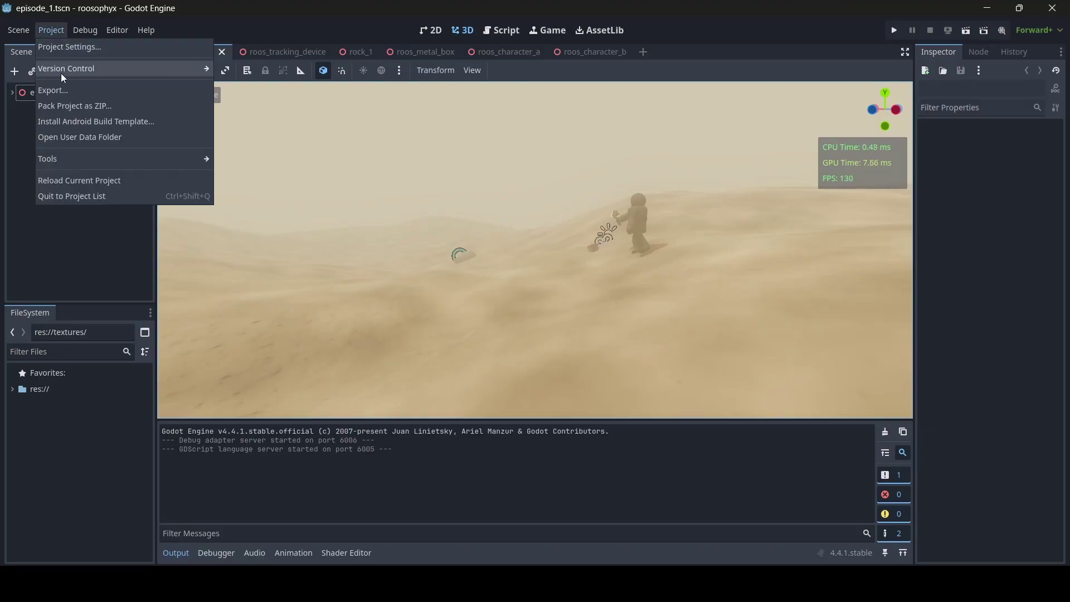
pyautogui.click(55, 89)
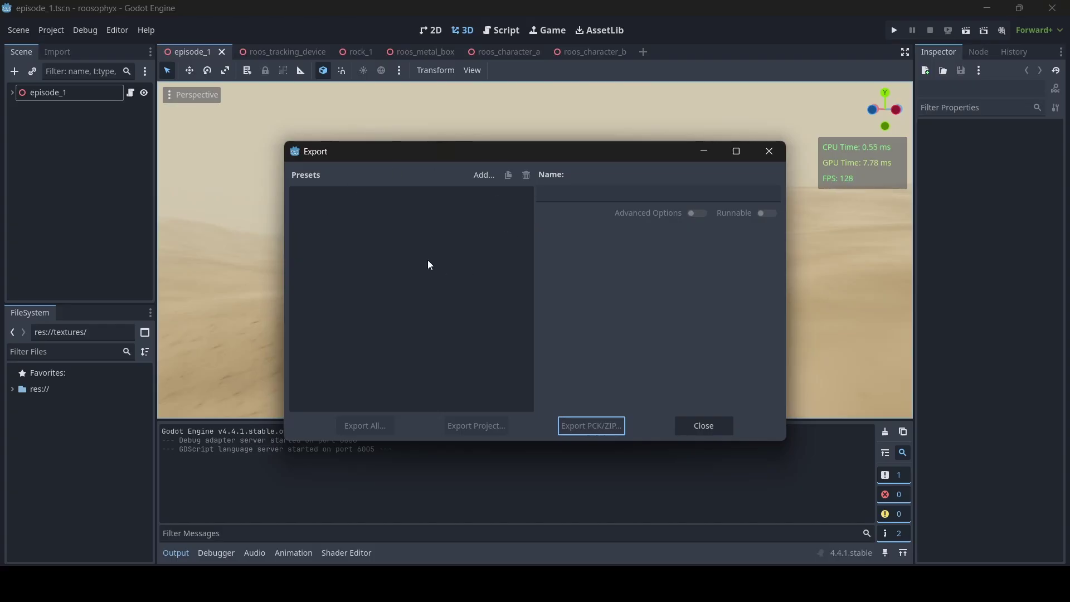
pyautogui.click(483, 176)
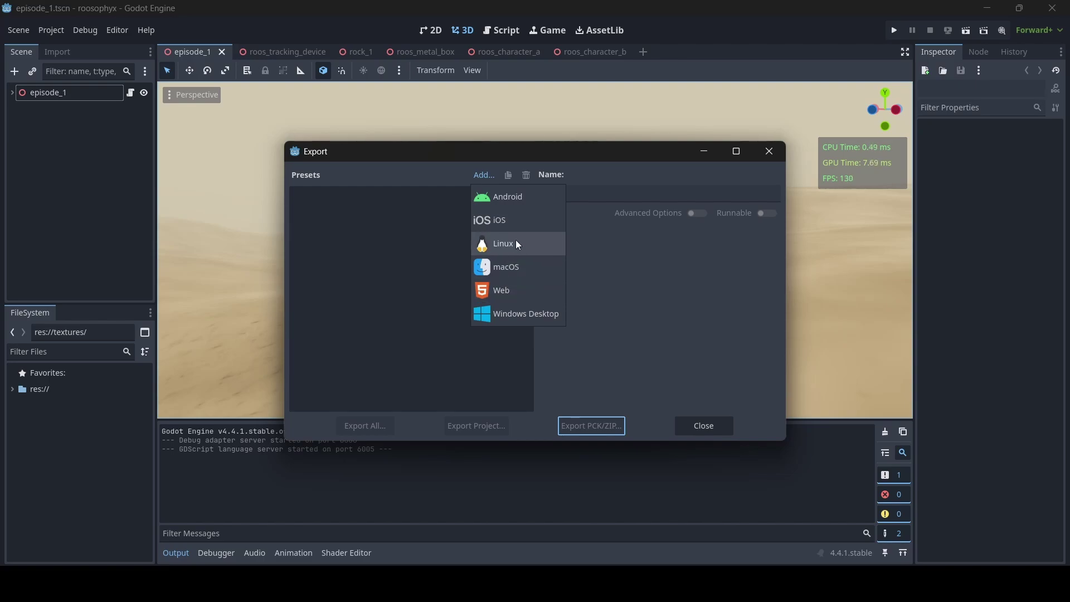
# Step: Add a Windows Desktop (Runnable) preset, review its Options, and browse for its export path
pyautogui.click(521, 314)
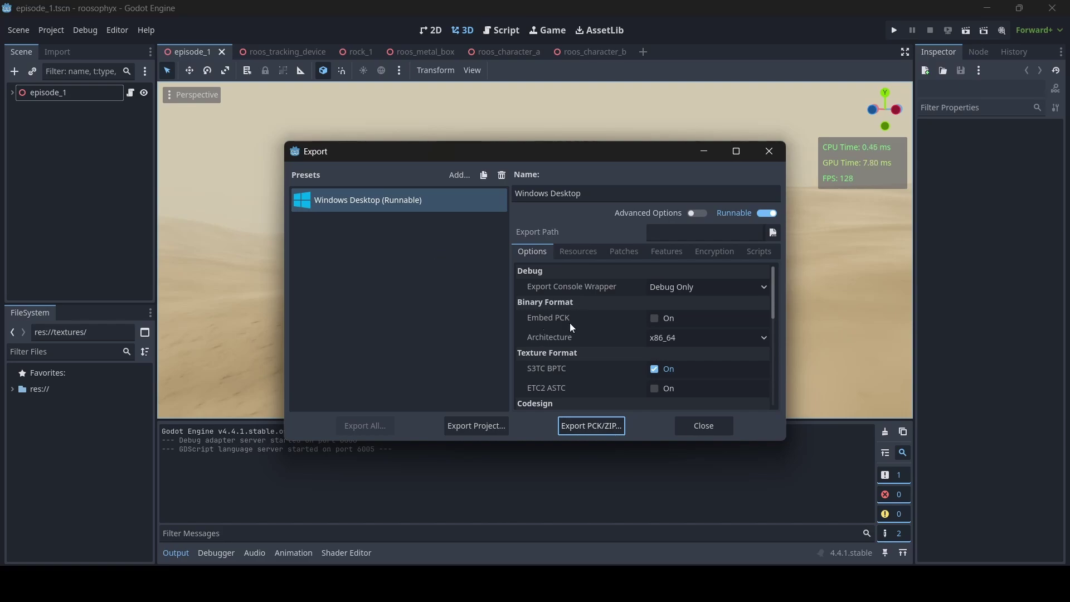
pyautogui.scroll(-5, 582, 320)
pyautogui.scroll(-2, 582, 320)
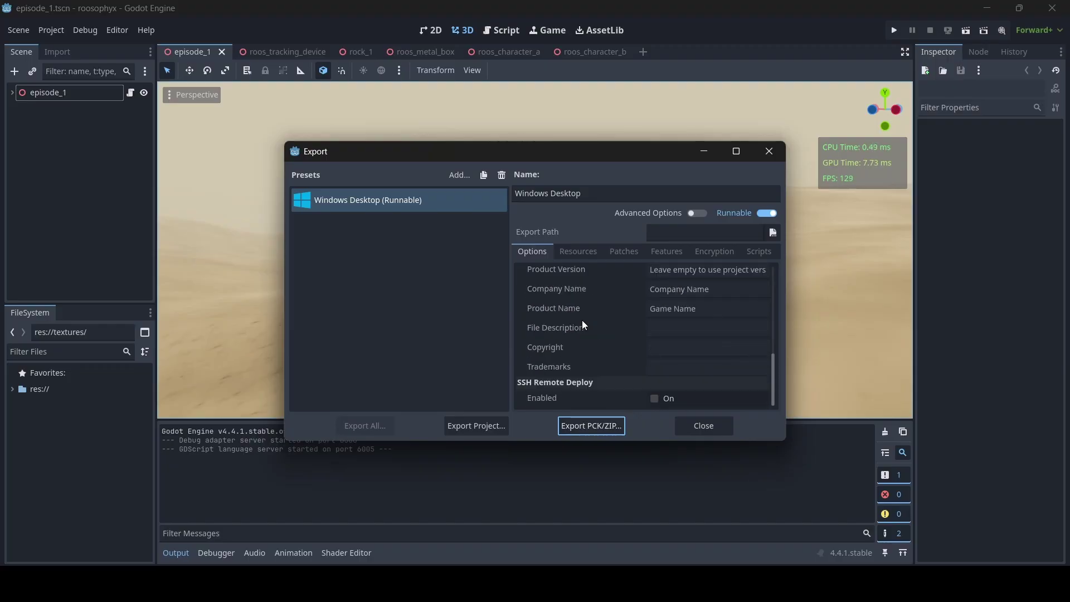
pyautogui.scroll(5, 588, 317)
pyautogui.scroll(1, 587, 323)
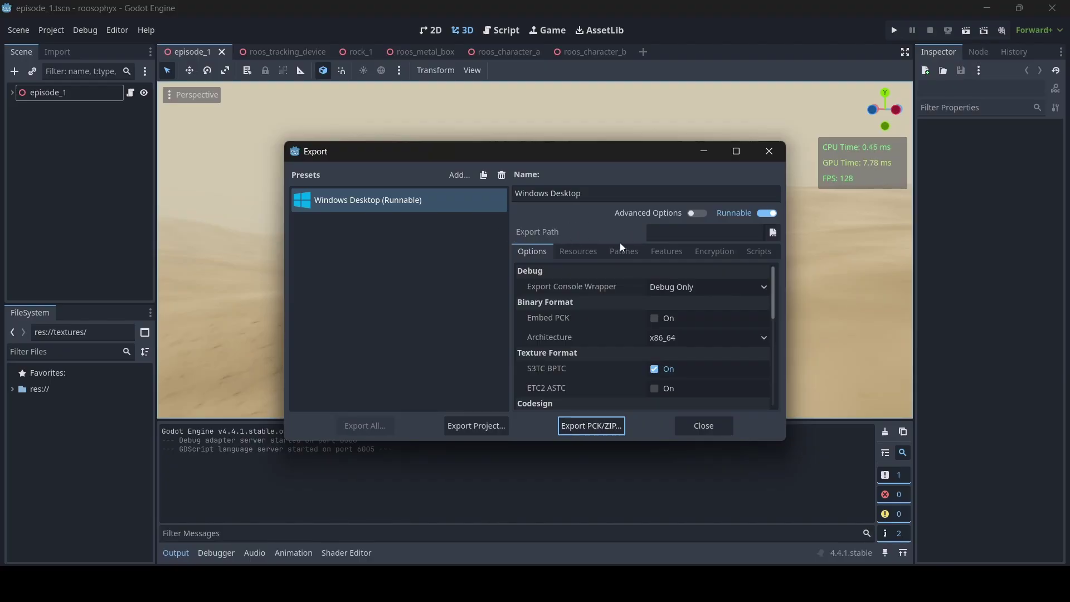
pyautogui.click(771, 233)
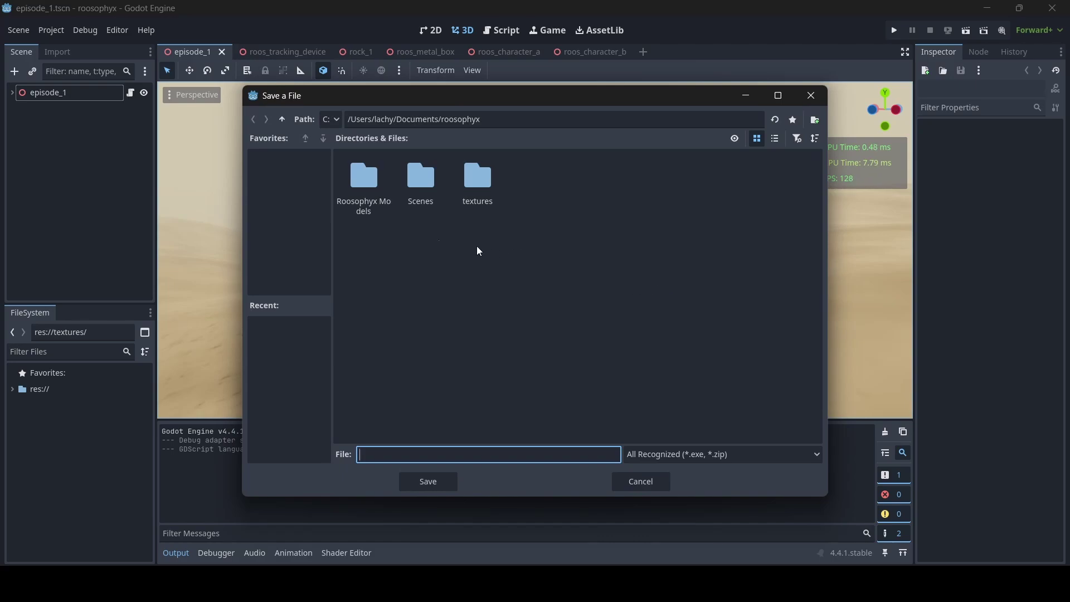
# Step: Create and enter a new Roosophyx folder inside Built Games
pyautogui.hotkey('alt', 'Left')
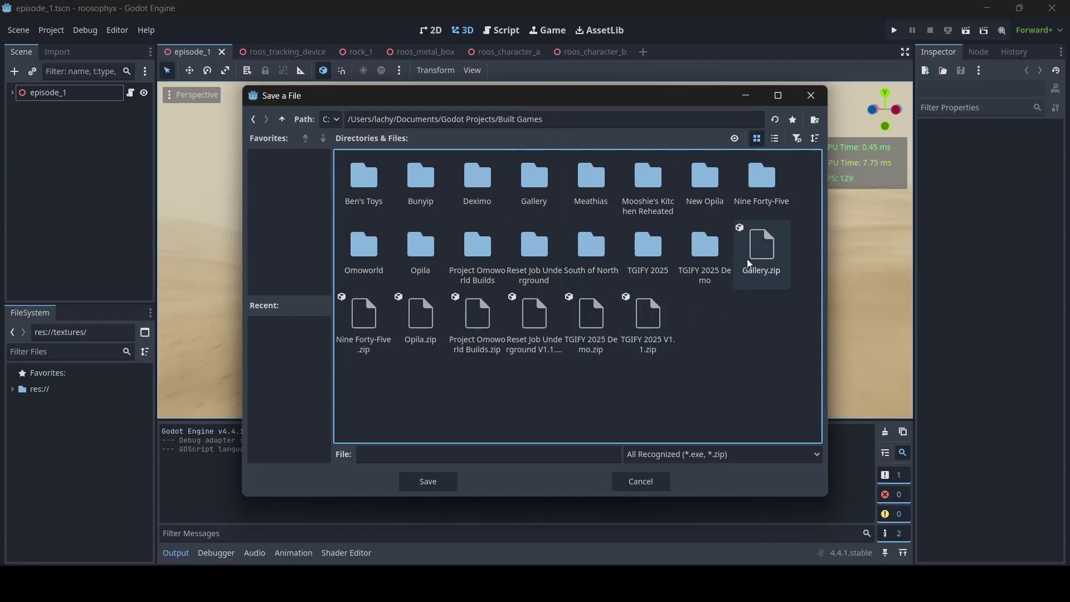
pyautogui.click(814, 120)
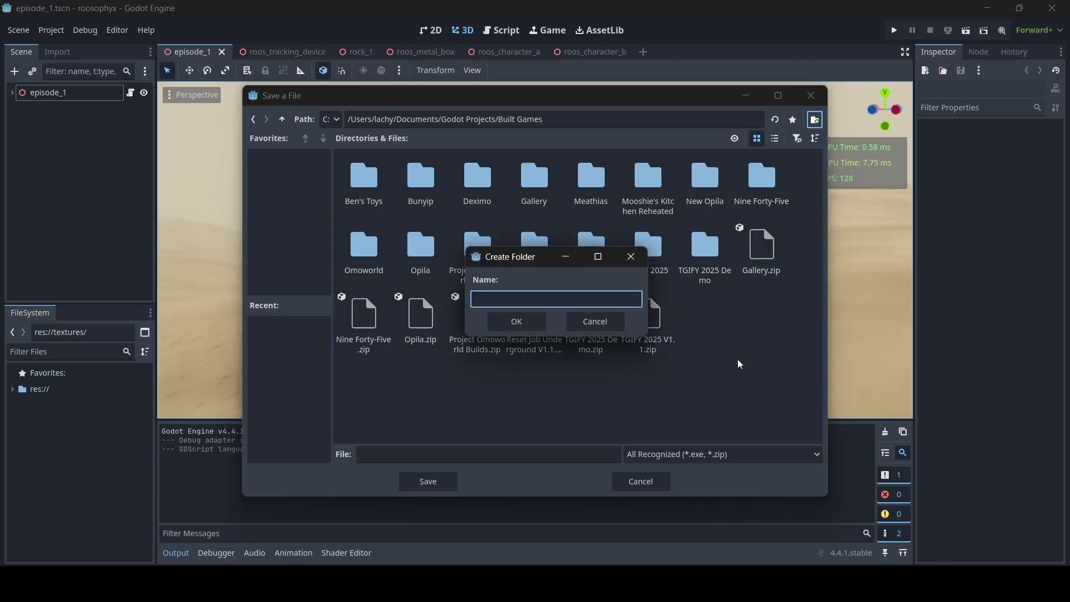
pyautogui.write('roos')
pyautogui.press('BackSpace')
pyautogui.press('BackSpace')
pyautogui.press('BackSpace')
pyautogui.press('BackSpace')
pyautogui.write('Roosophyx')
pyautogui.click(524, 323)
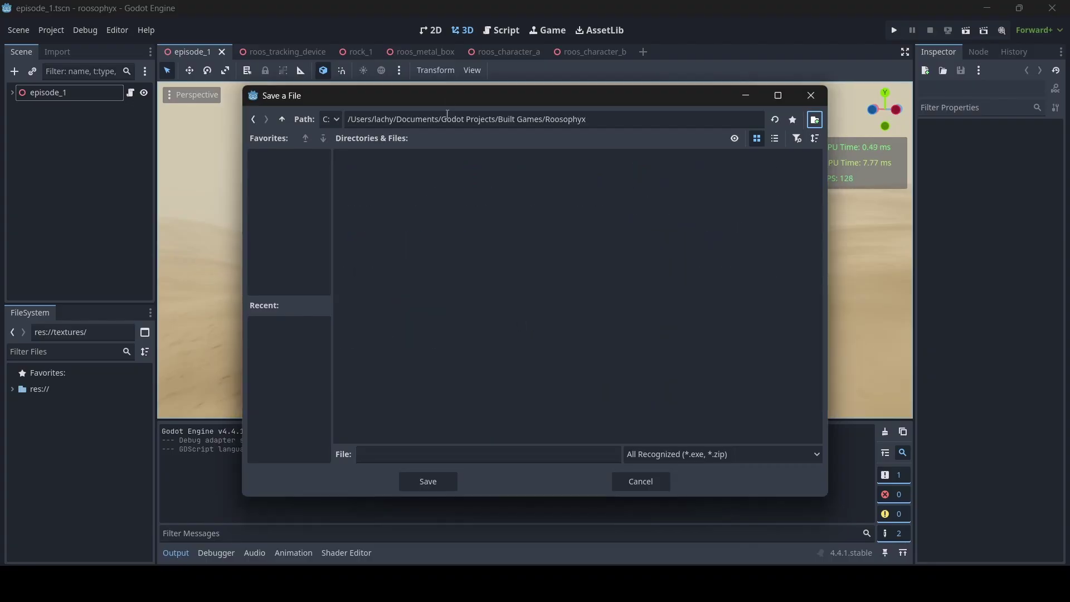
# Step: Save the export path with the file name example_export
pyautogui.moveTo(457, 95); pyautogui.dragTo(483, 129)
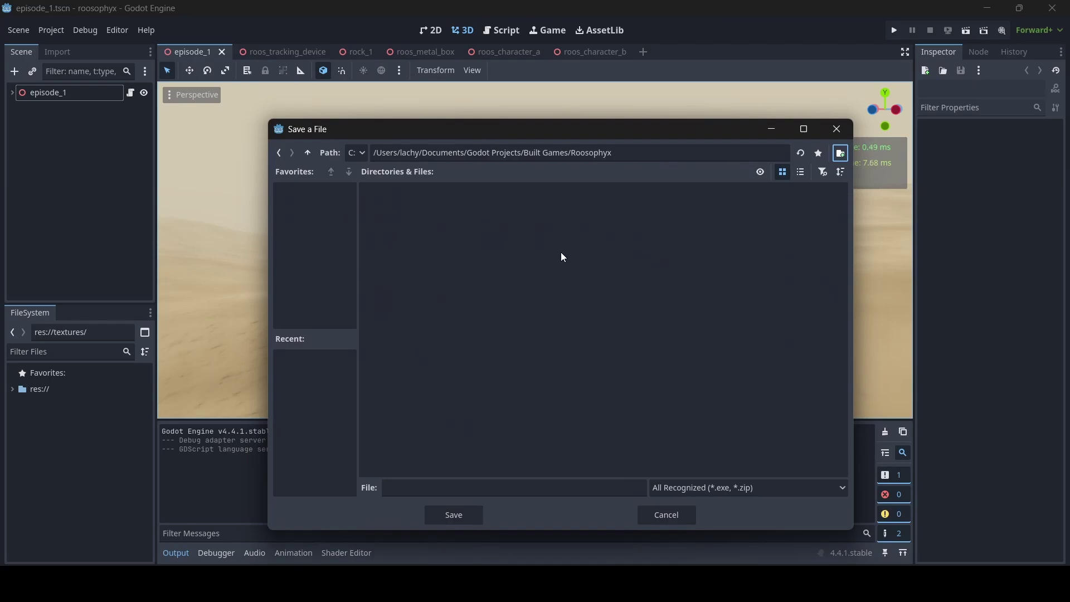
pyautogui.click(506, 490)
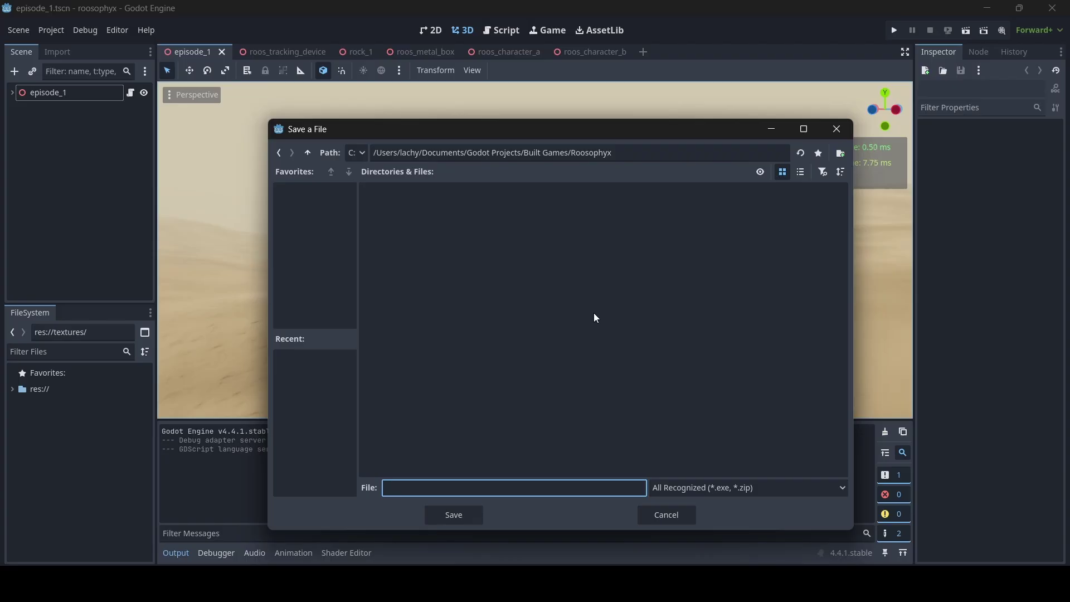
pyautogui.write('example_export')
pyautogui.click(468, 513)
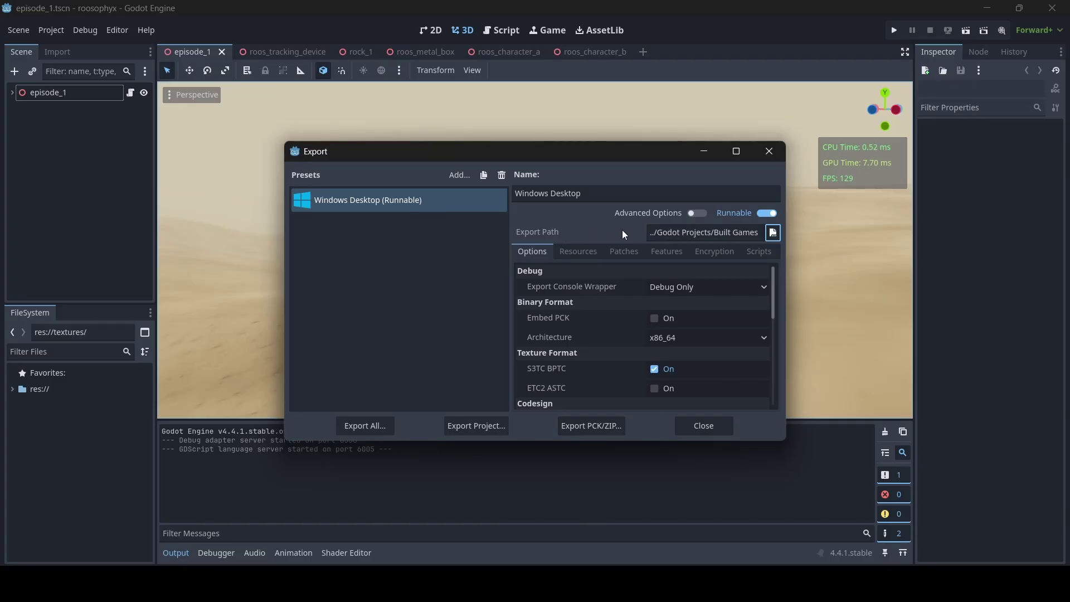
# Step: Show the Export Console Wrapper options: No, Debug Only, Debug and Release
pyautogui.moveTo(599, 291)
pyautogui.click(711, 287)
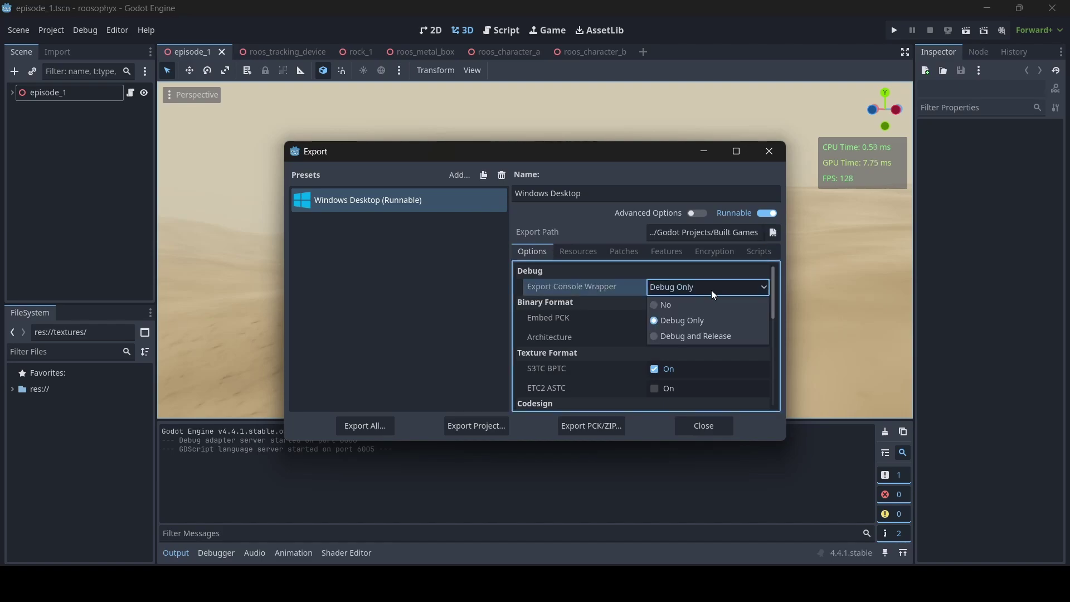
# Step: Try each Export Console Wrapper option, leaving it on Debug and Release
pyautogui.click(684, 306)
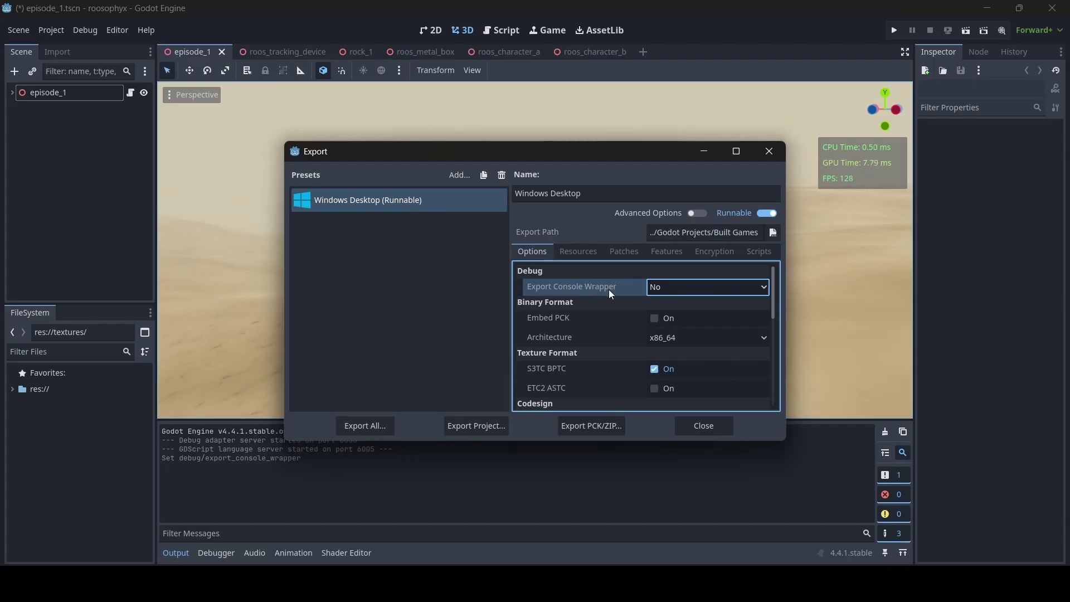
pyautogui.click(697, 287)
pyautogui.click(683, 321)
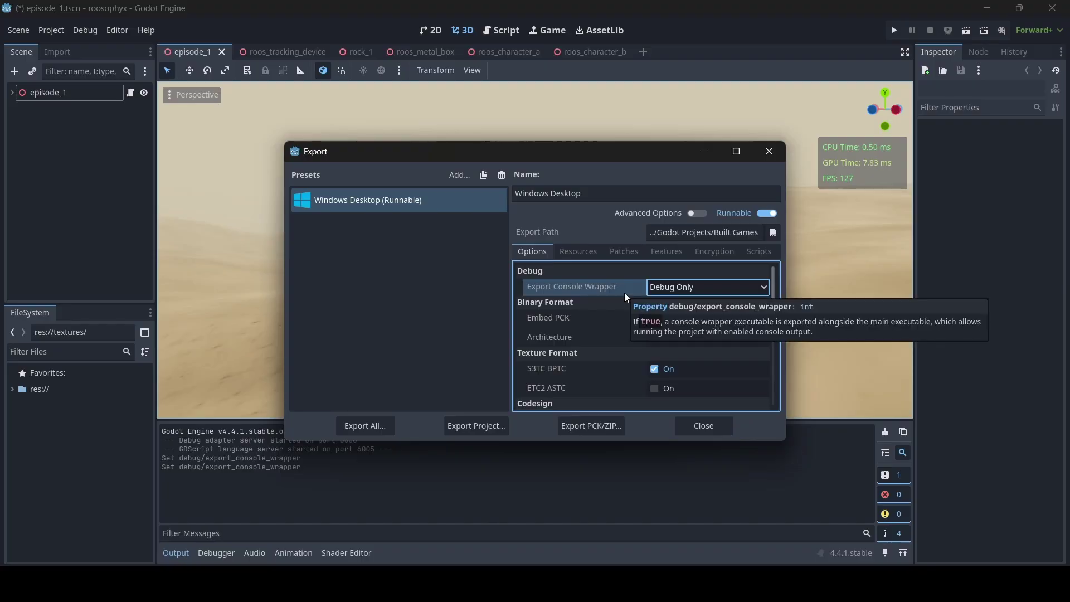
pyautogui.click(664, 287)
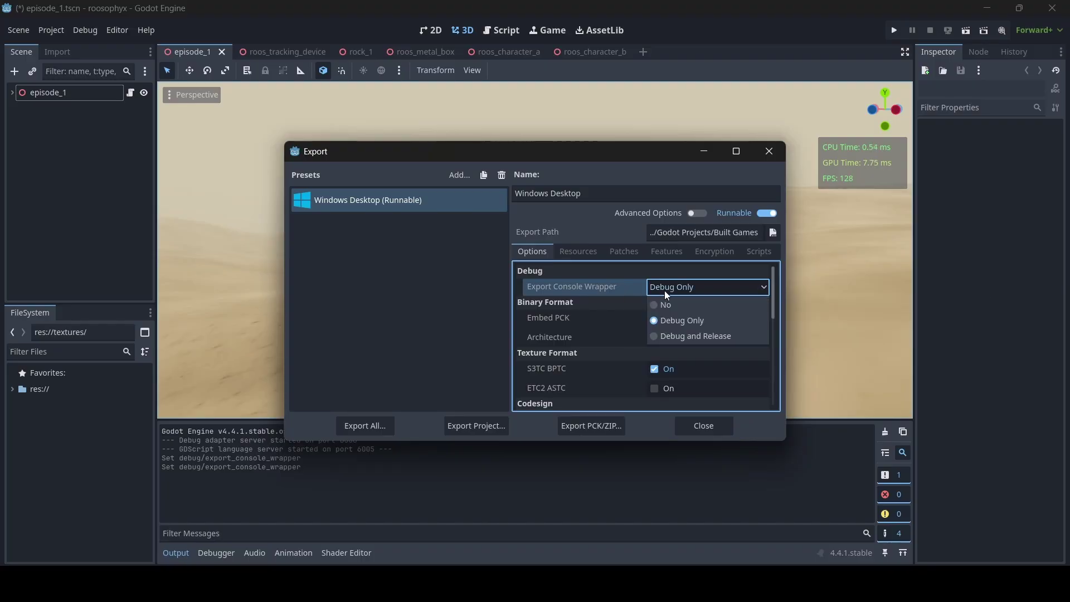
pyautogui.click(696, 337)
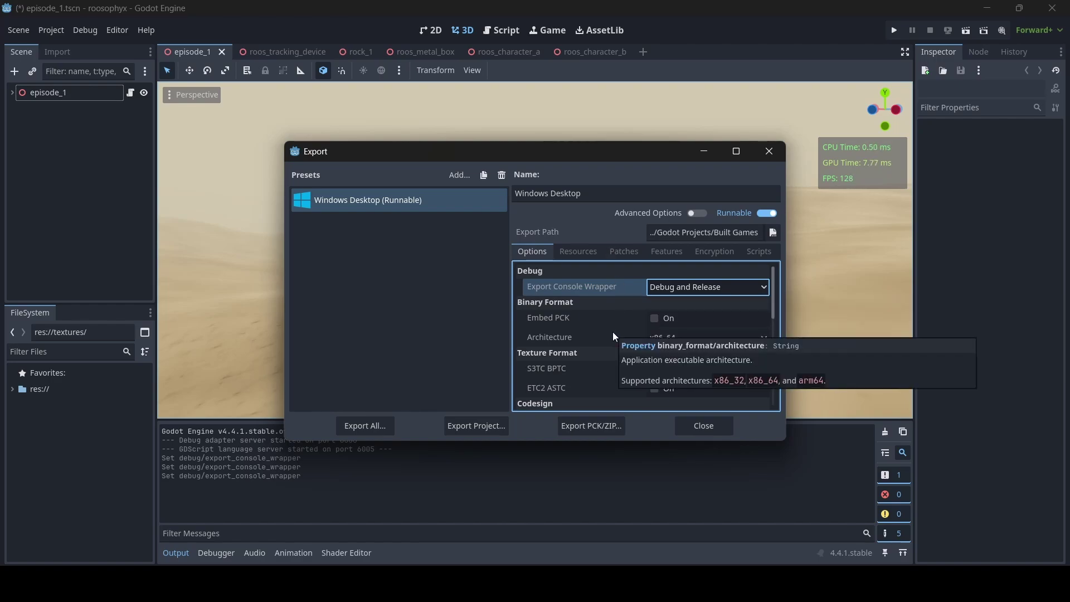
pyautogui.click(654, 288)
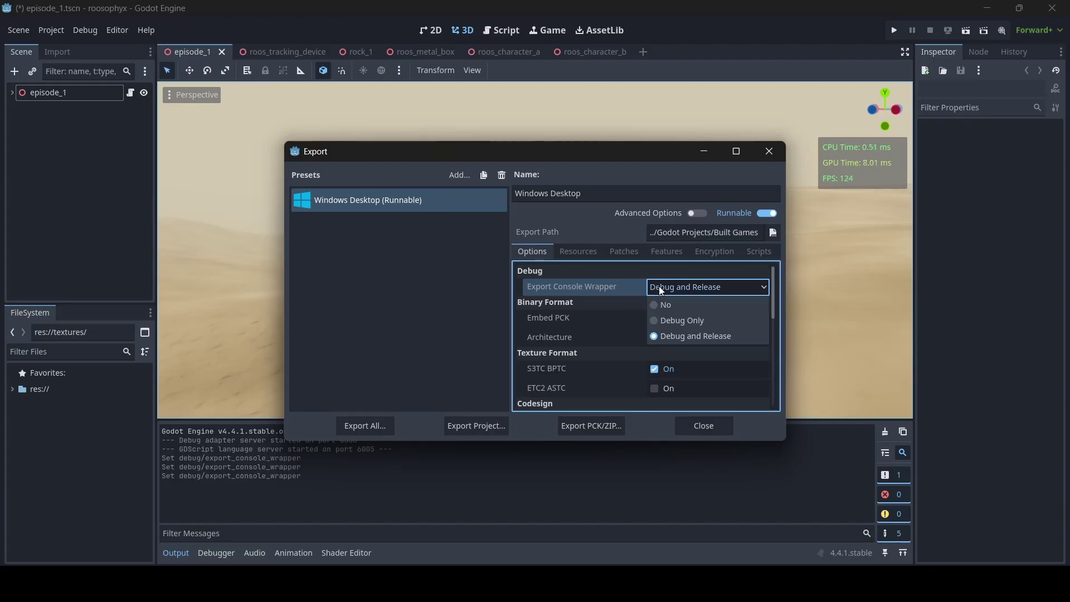
pyautogui.click(686, 336)
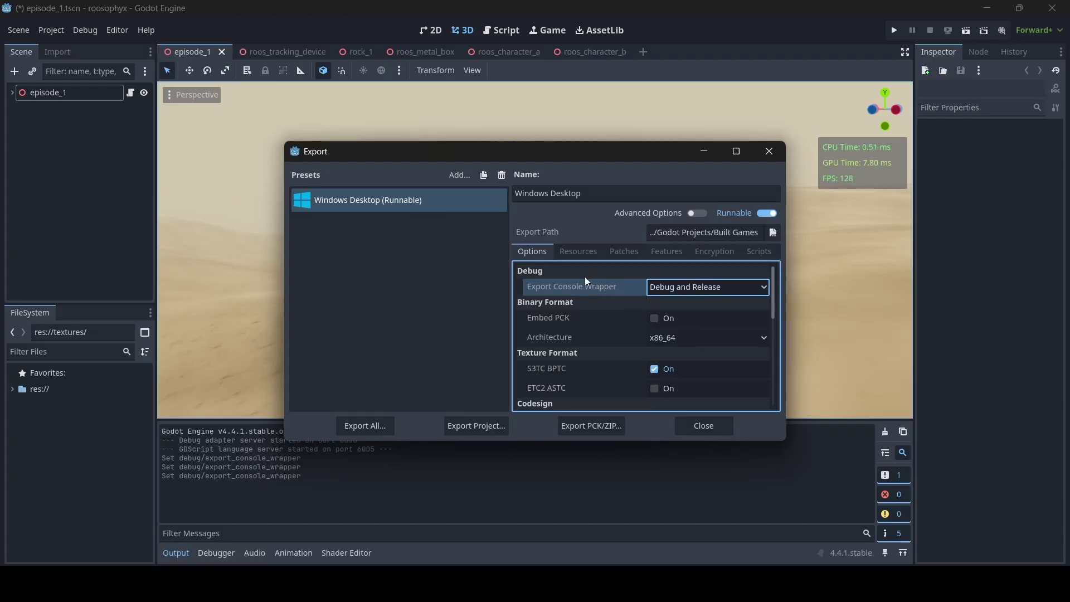
pyautogui.click(673, 286)
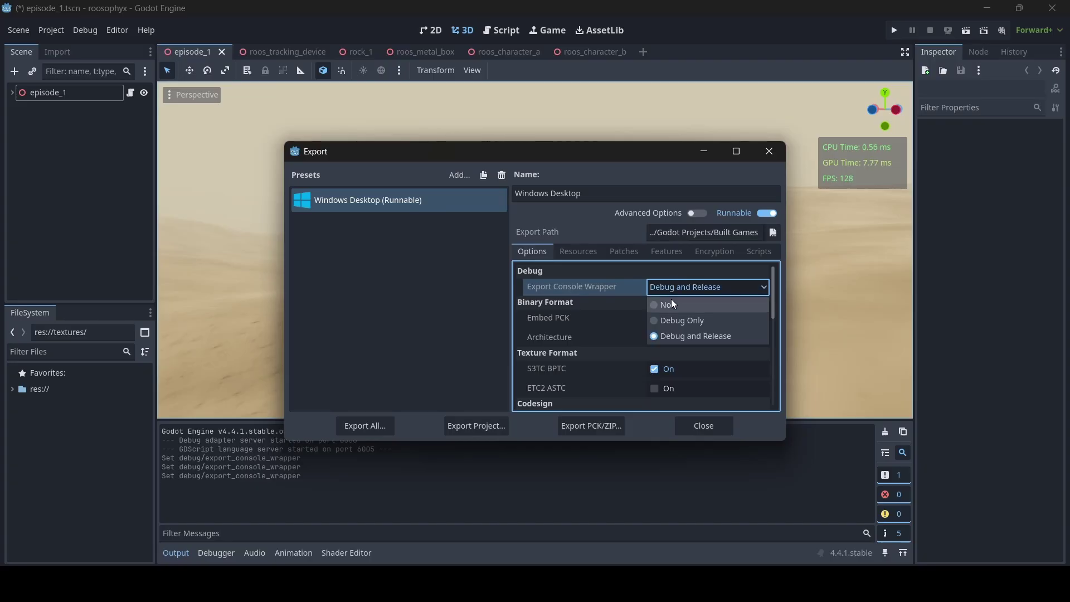
pyautogui.click(669, 306)
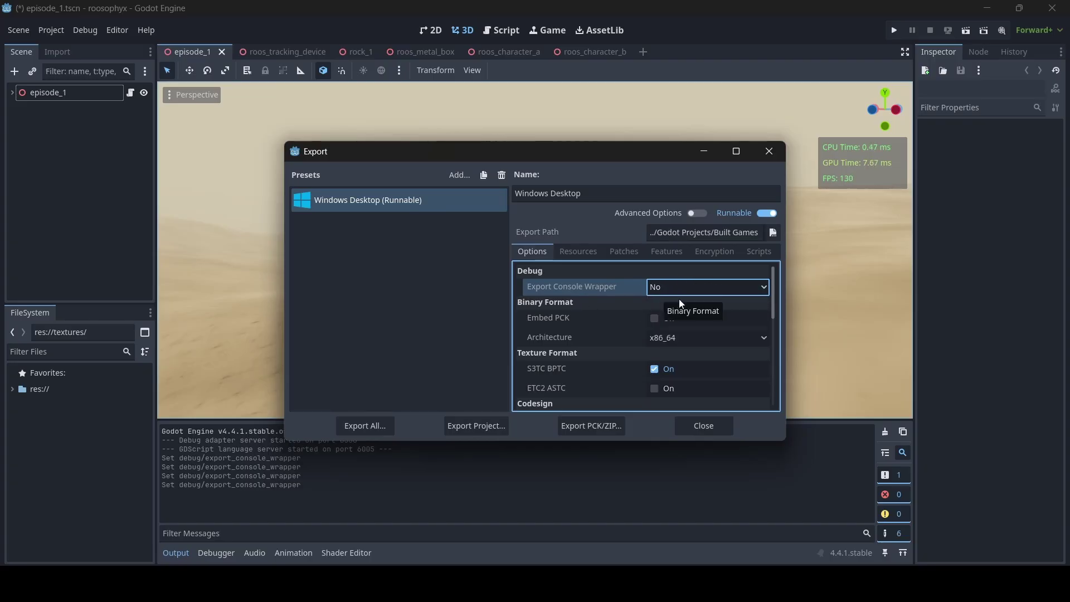
pyautogui.click(671, 291)
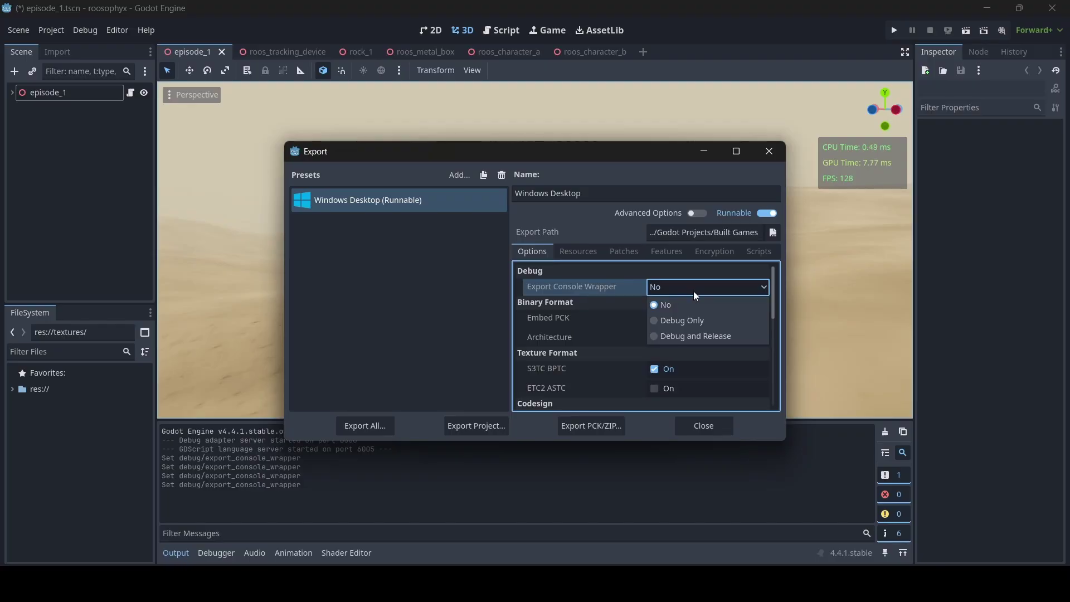
pyautogui.click(692, 335)
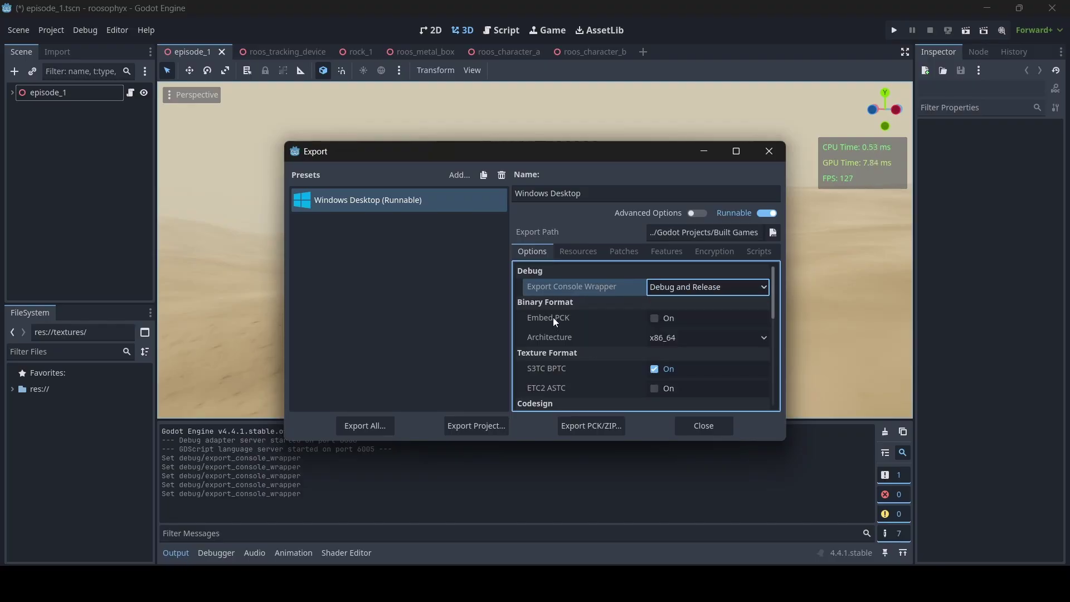
pyautogui.moveTo(553, 316)
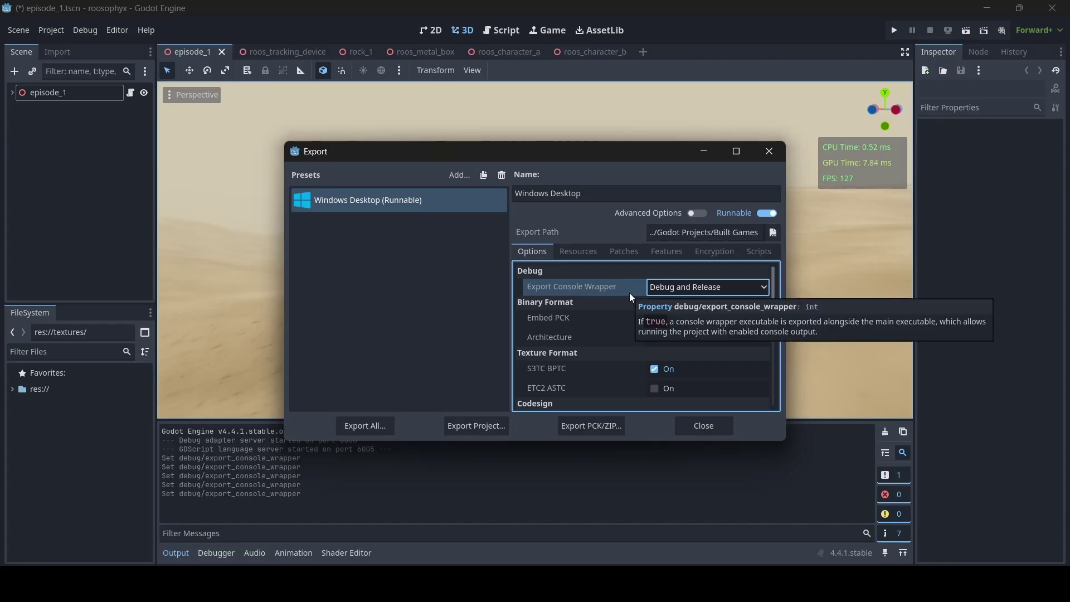
pyautogui.press('Tab')
pyautogui.press('Tab')
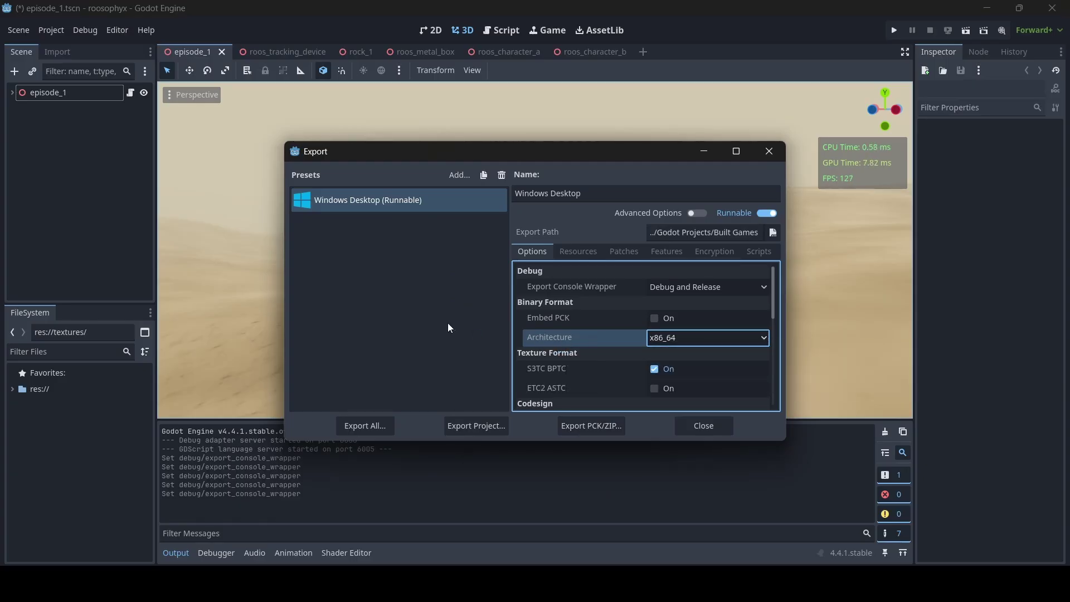
pyautogui.click(686, 340)
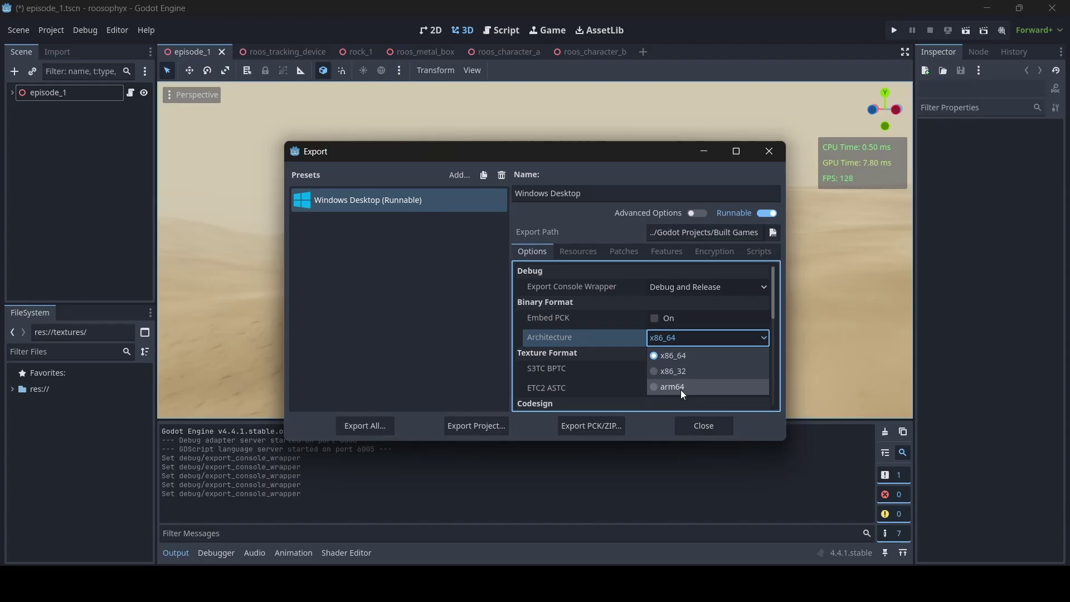
pyautogui.click(684, 336)
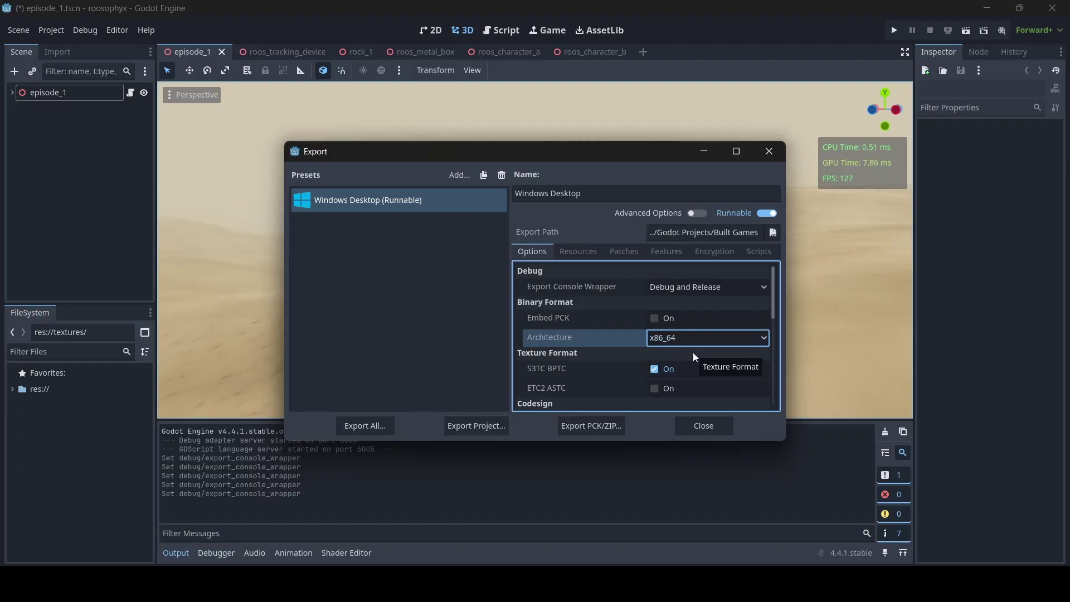
pyautogui.click(683, 336)
pyautogui.click(683, 336)
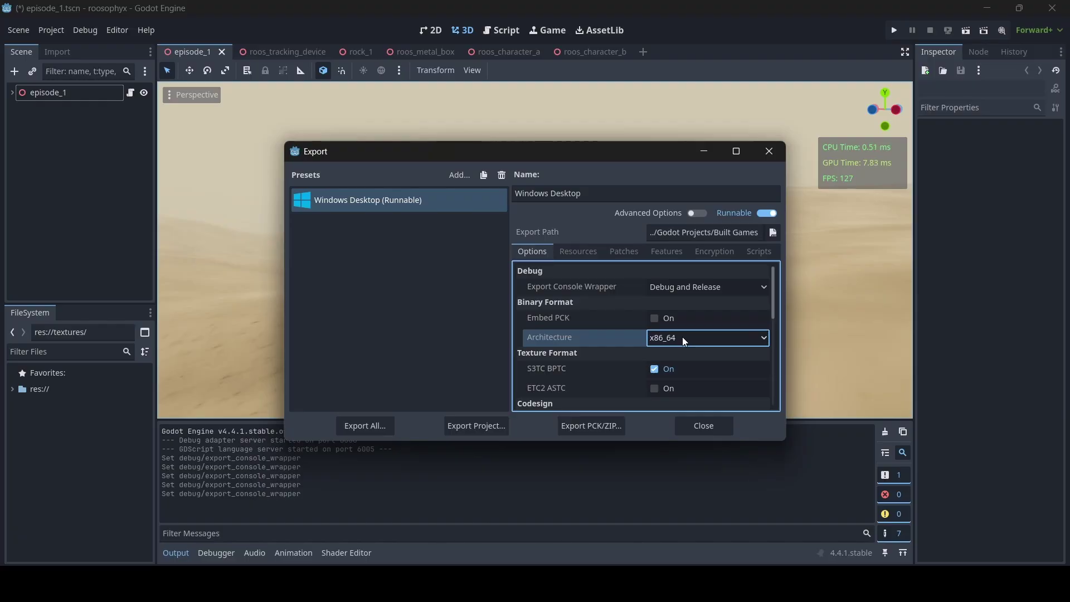
pyautogui.click(683, 337)
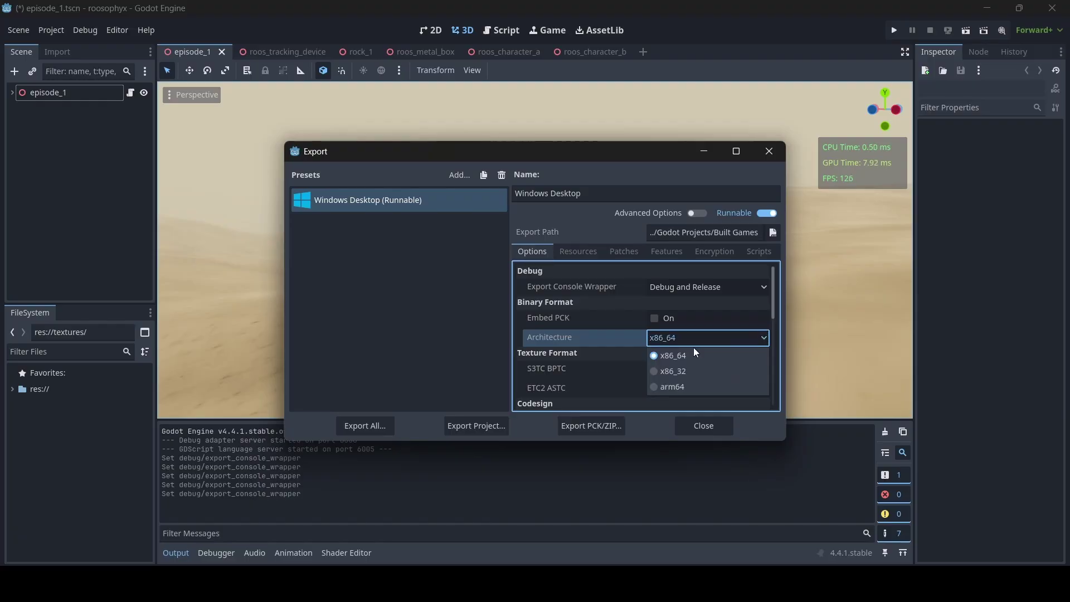
pyautogui.click(693, 337)
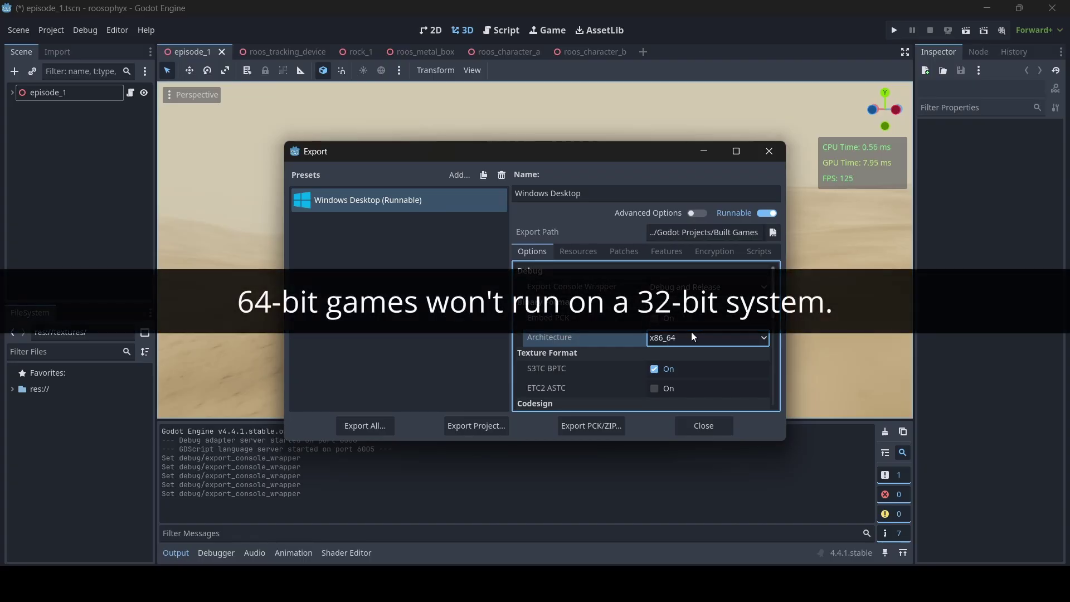
pyautogui.click(686, 334)
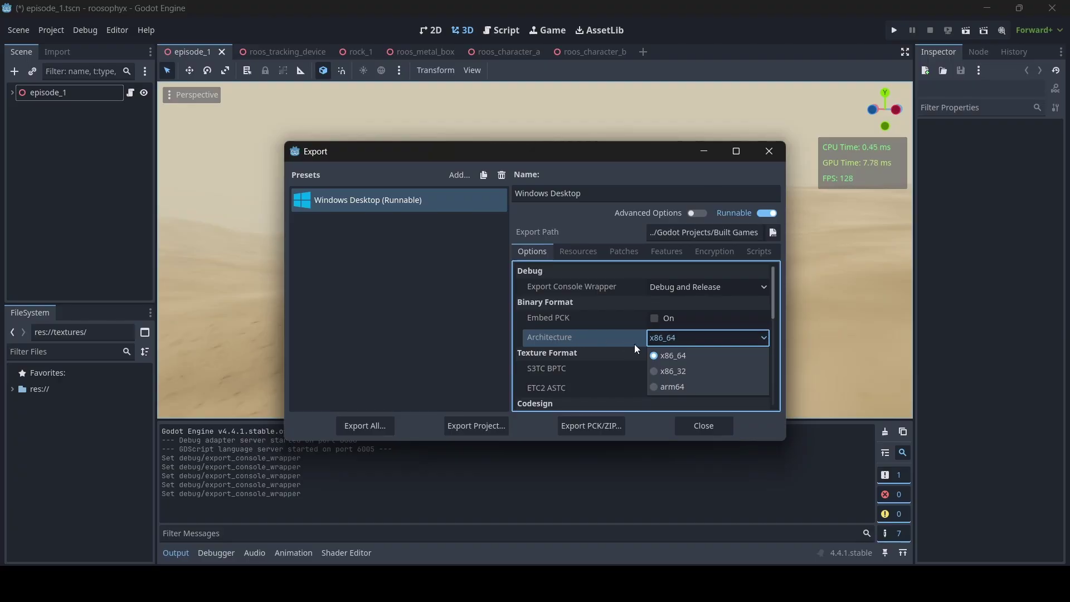
pyautogui.click(669, 337)
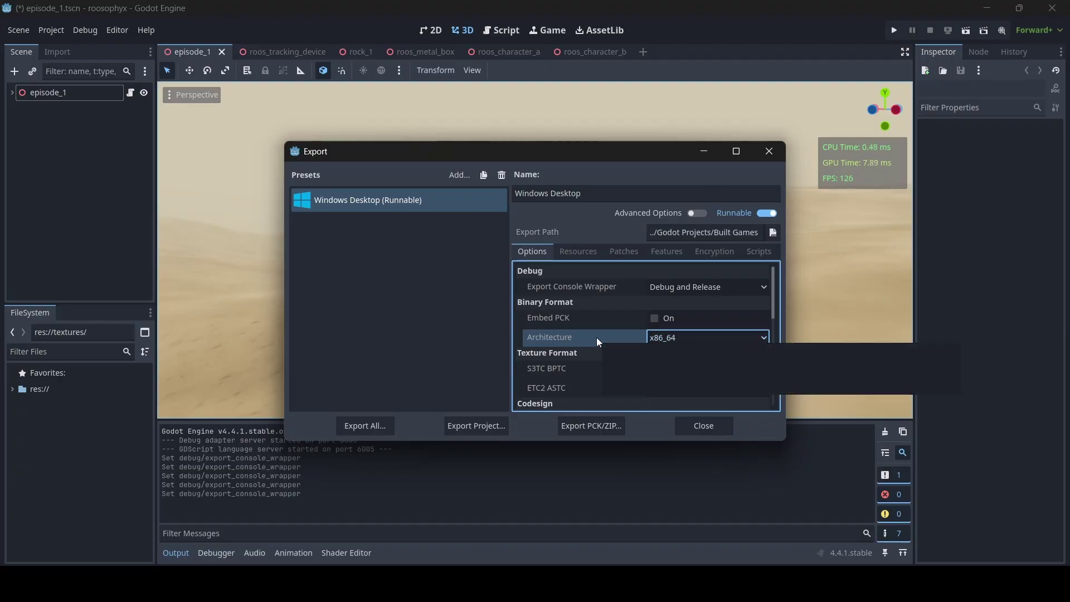
pyautogui.click(677, 337)
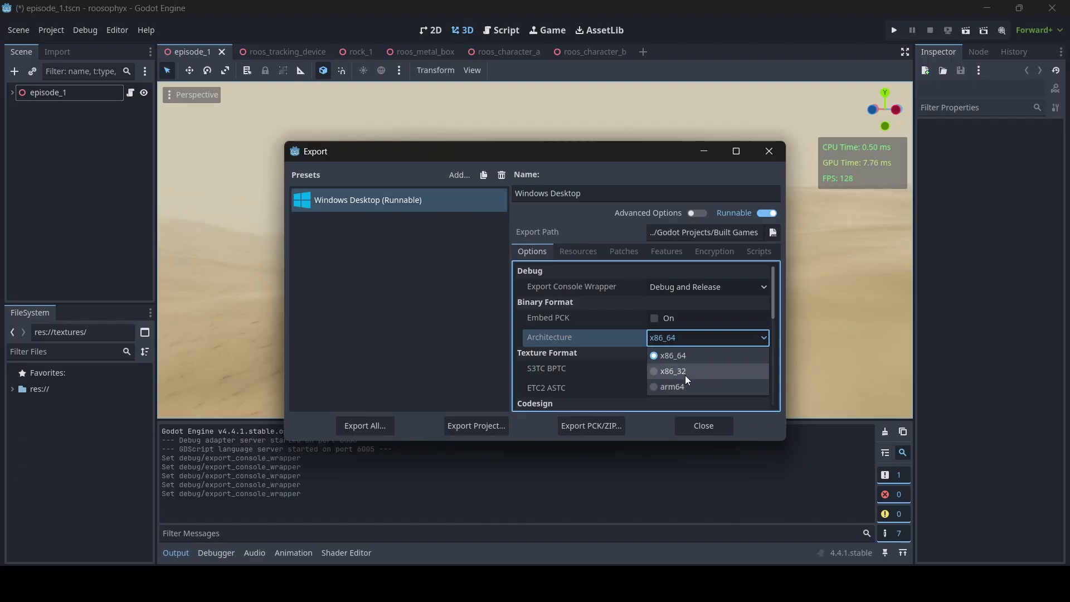
pyautogui.click(681, 336)
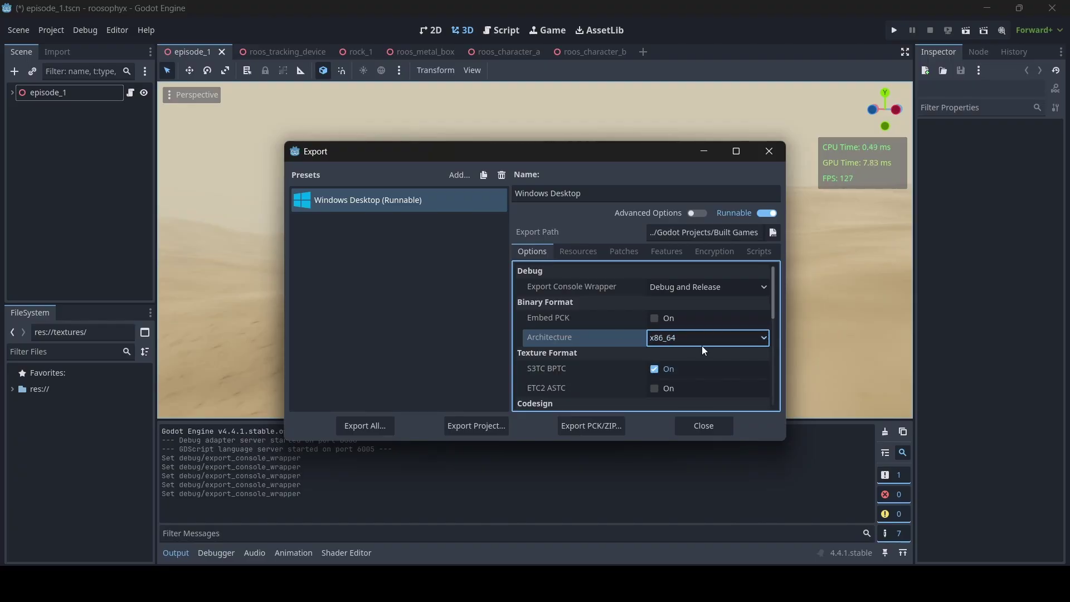
# Step: Scroll to the Application section and toggle Modify Resources off, then back on
pyautogui.scroll(-1, 762, 362)
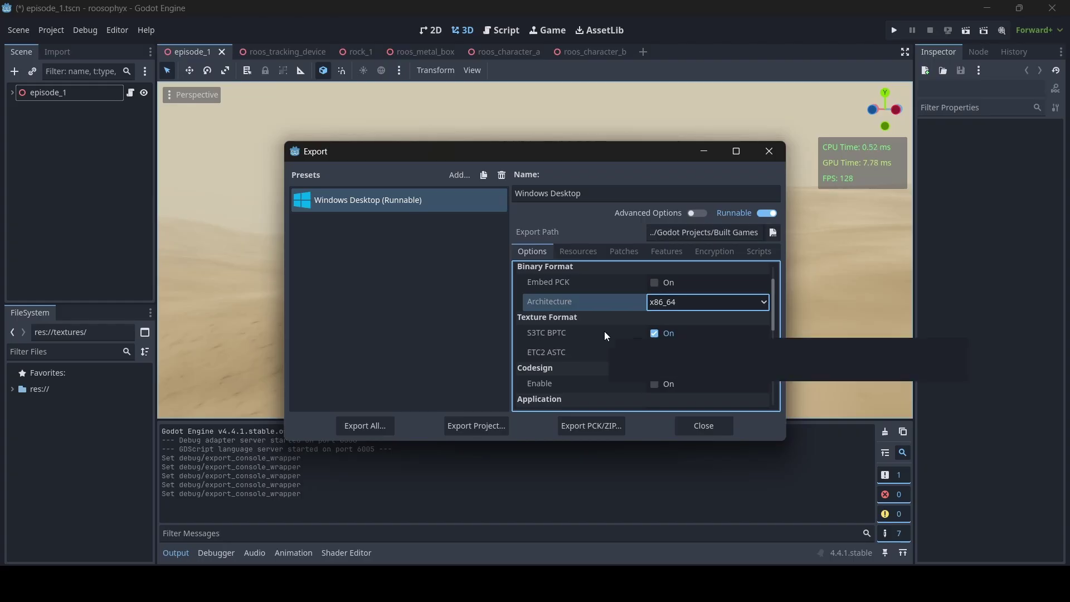
pyautogui.scroll(-1, 597, 328)
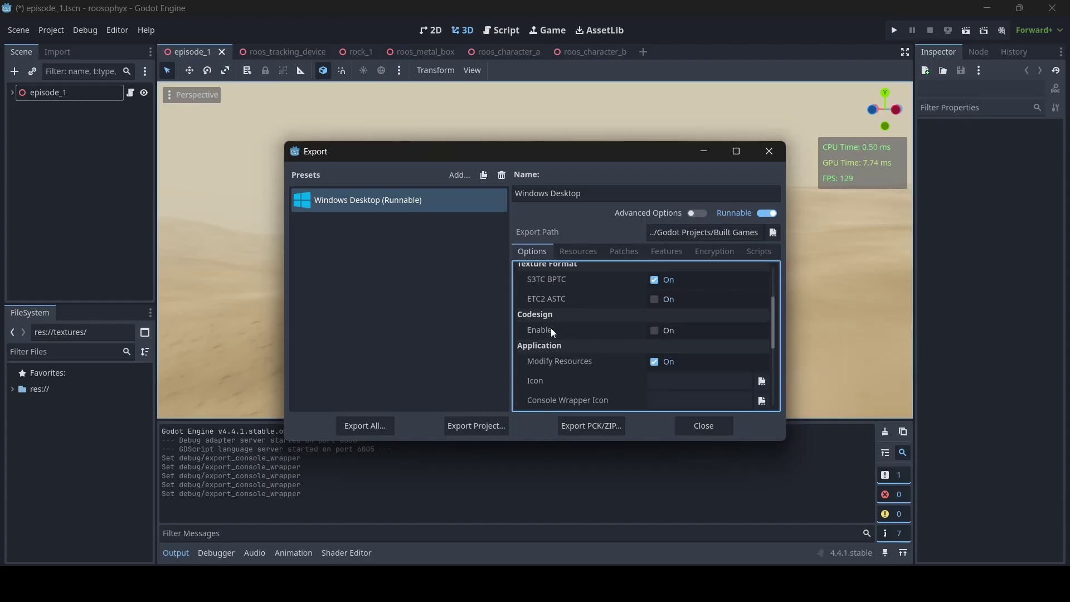
pyautogui.scroll(-1, 551, 327)
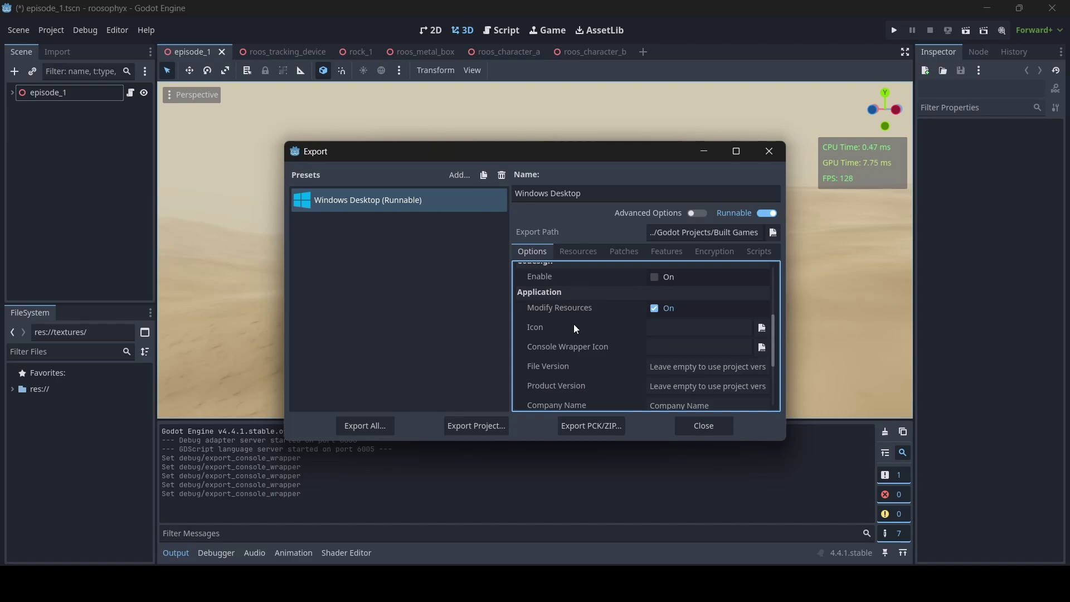
pyautogui.scroll(1, 574, 324)
pyautogui.doubleClick(623, 366)
pyautogui.scroll(-1, 619, 362)
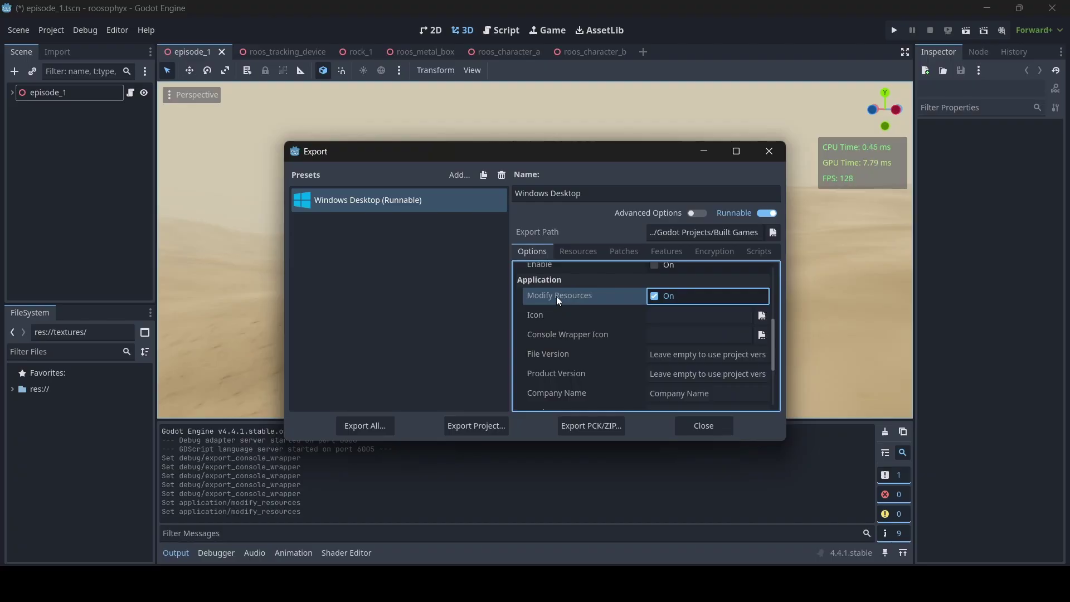
pyautogui.click(654, 297)
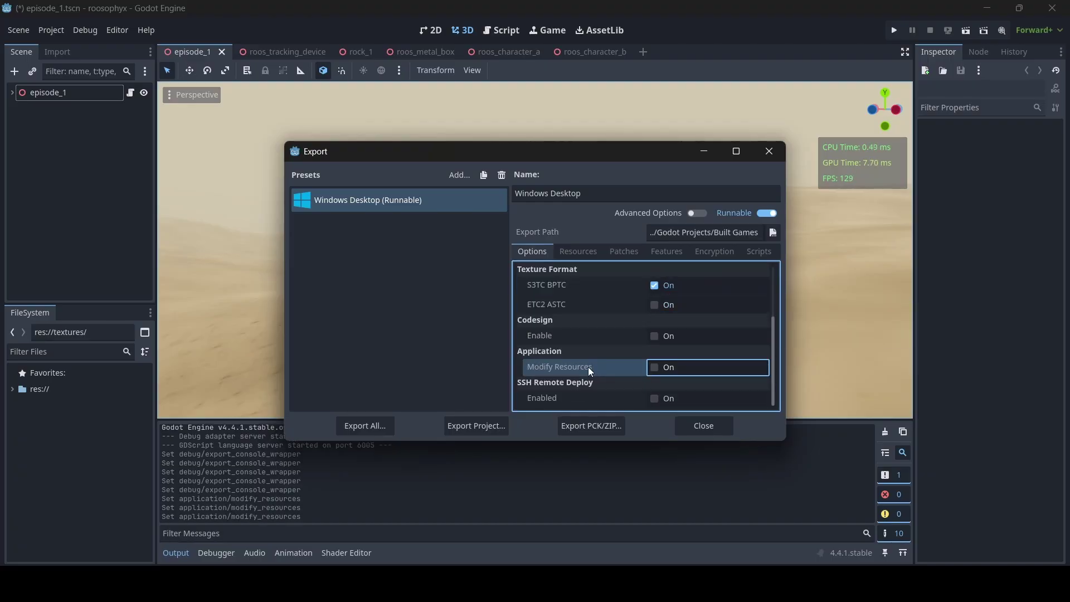
pyautogui.click(654, 369)
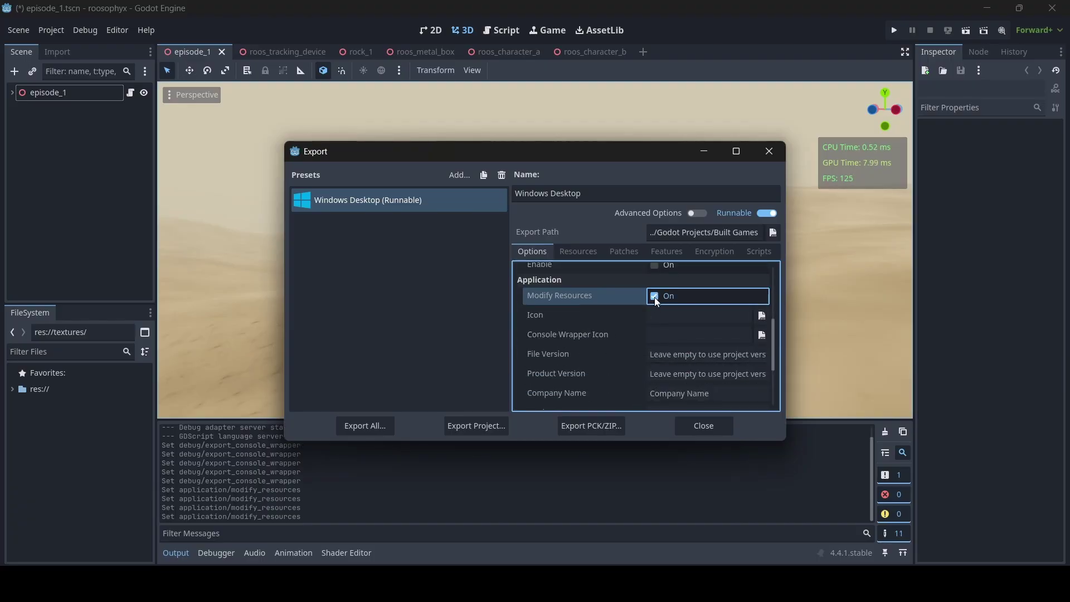
pyautogui.scroll(-2, 613, 352)
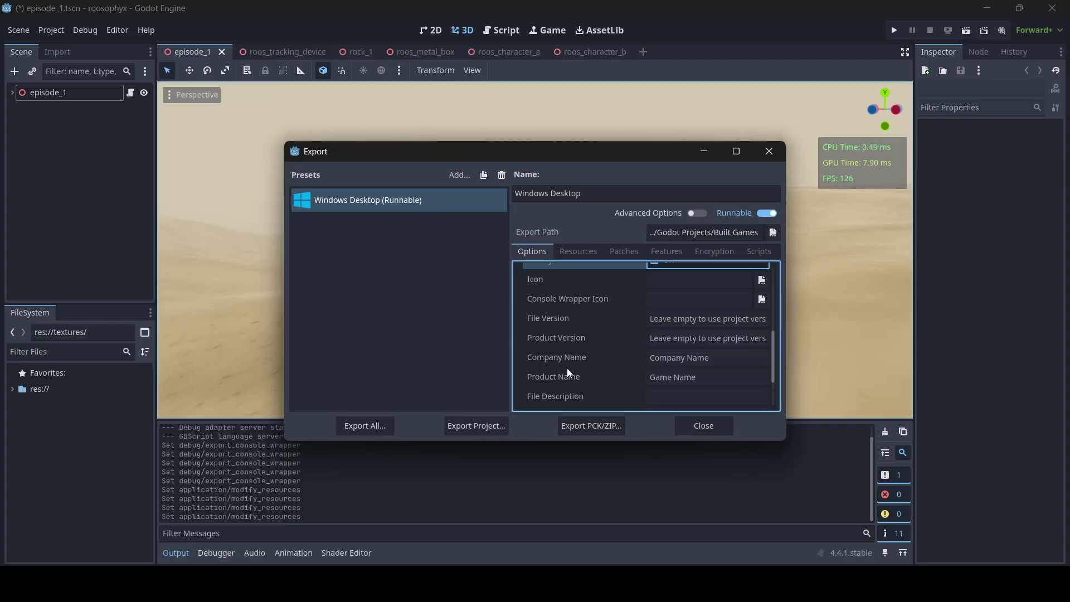
pyautogui.scroll(-3, 582, 350)
pyautogui.scroll(6, 584, 361)
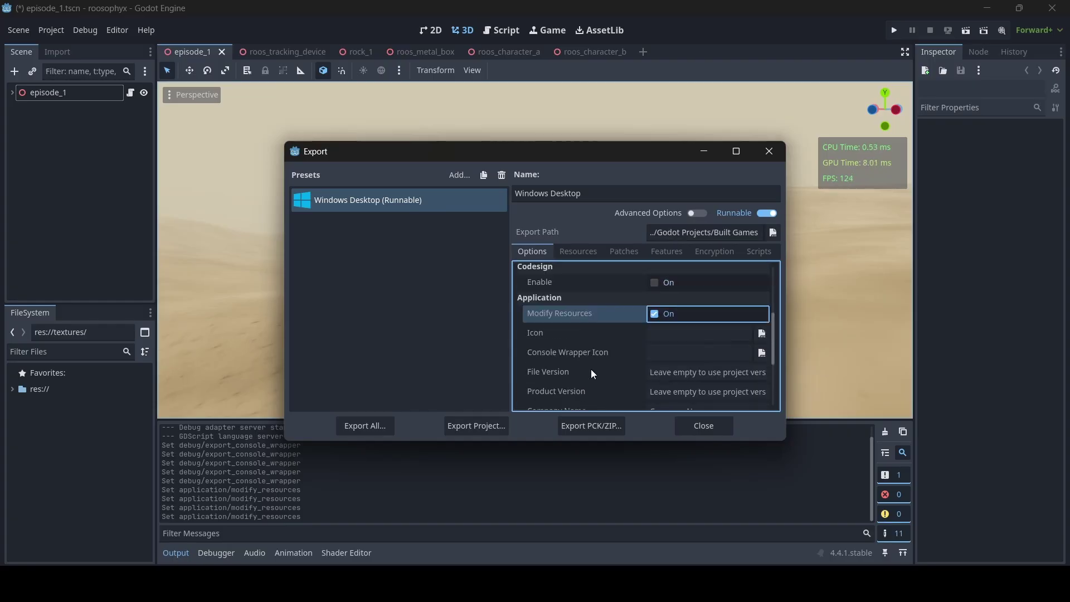
# Step: Set the application Icon to res://textures/blood.png
pyautogui.click(527, 334)
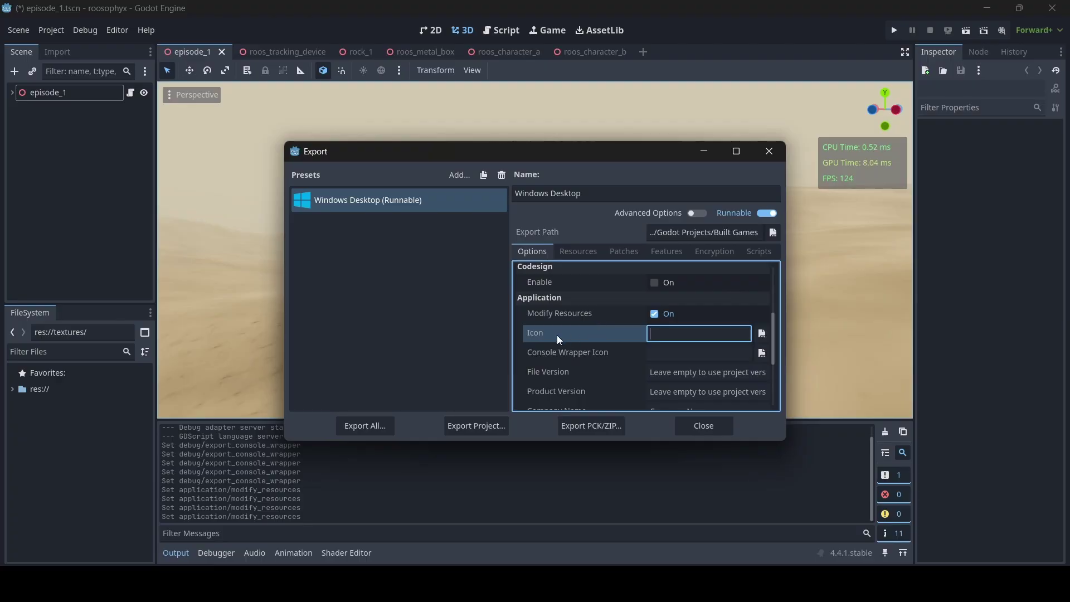
pyautogui.click(762, 334)
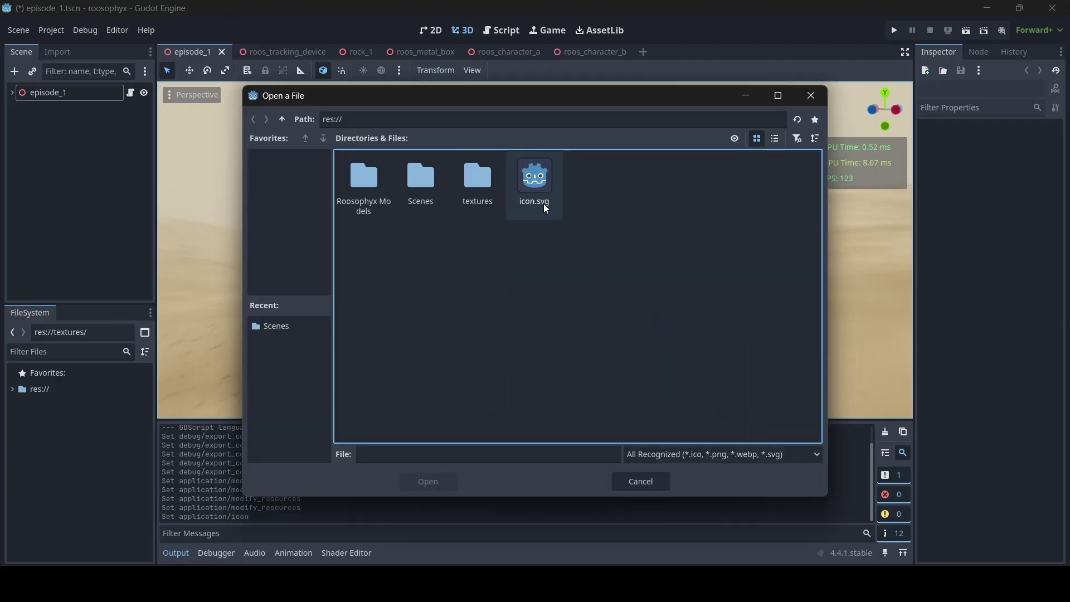
pyautogui.doubleClick(461, 178)
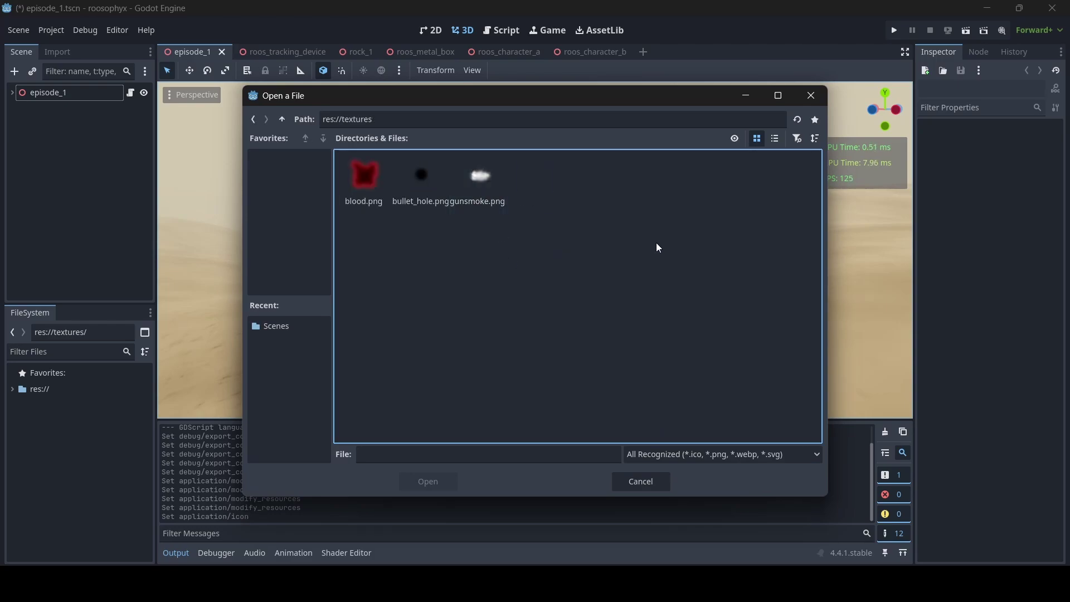
pyautogui.doubleClick(372, 185)
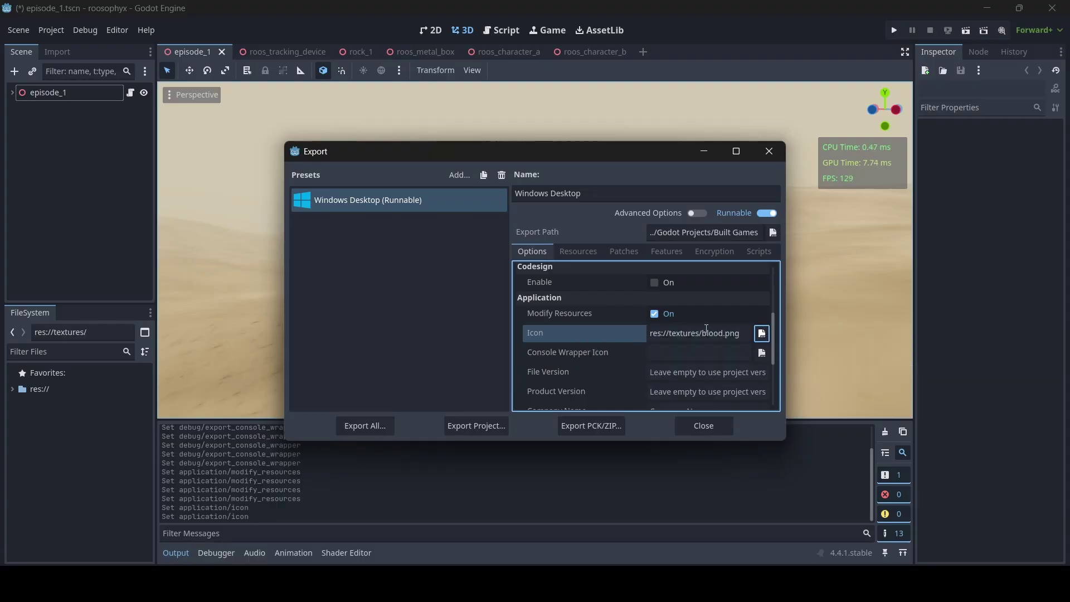
# Step: Set Console Wrapper Icon to res://textures/bullet_hole.png
pyautogui.scroll(-1, 680, 337)
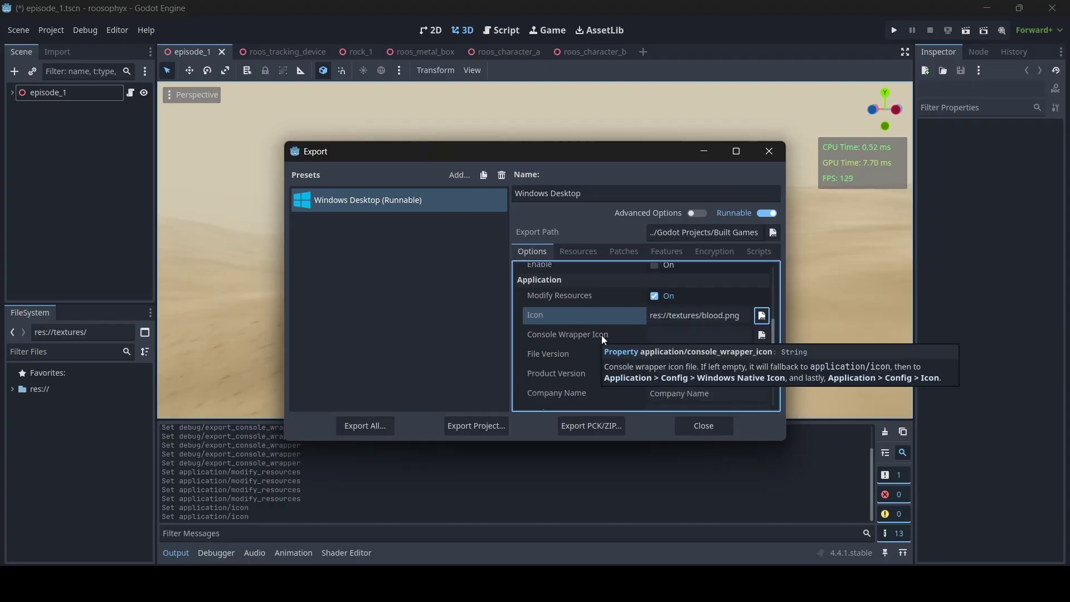
pyautogui.click(648, 337)
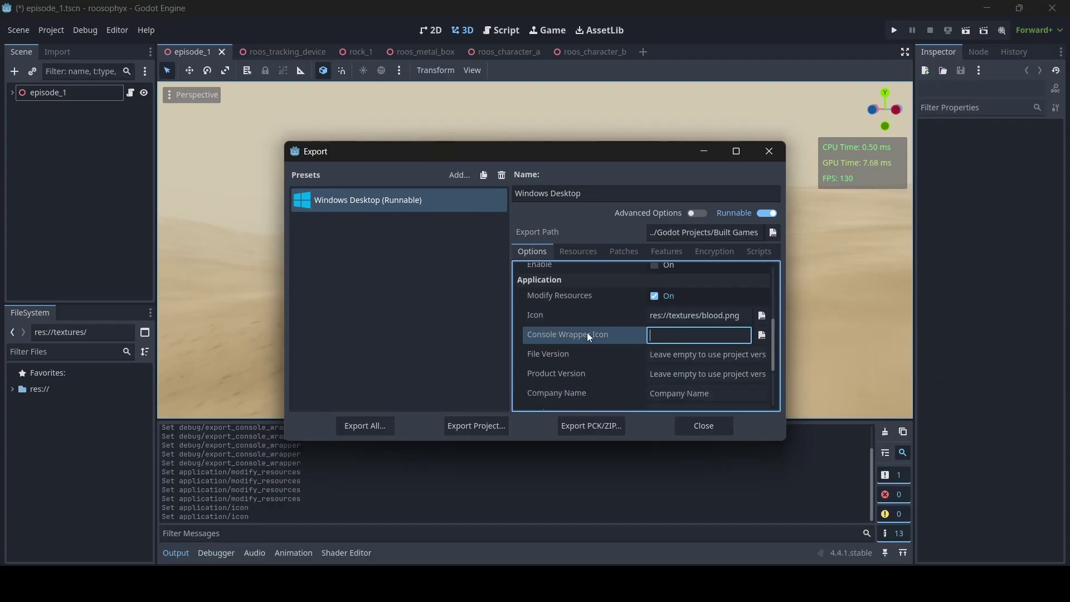
pyautogui.click(762, 335)
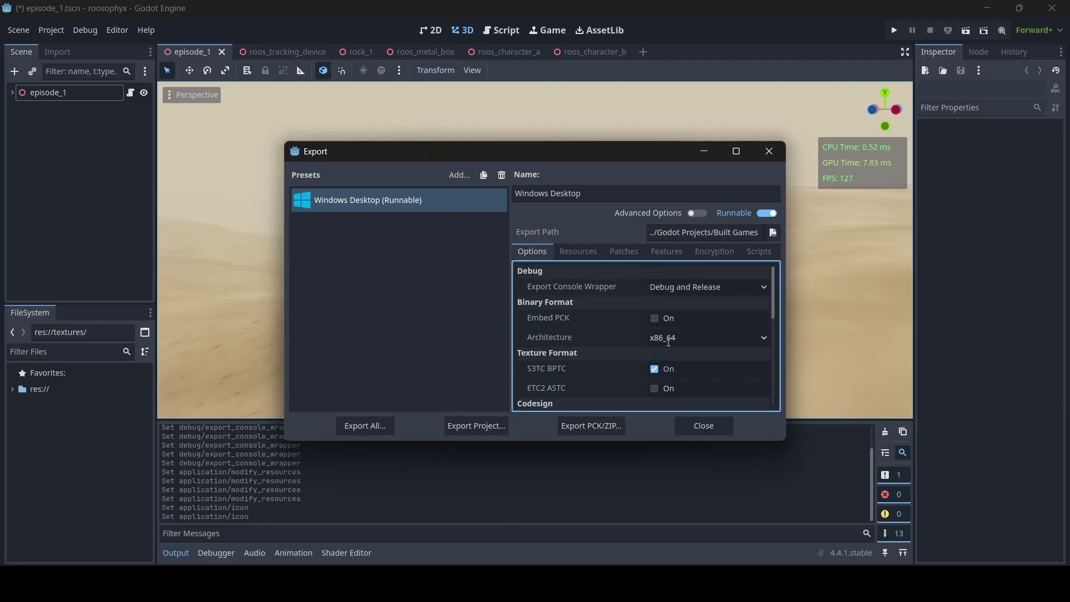
pyautogui.doubleClick(489, 199)
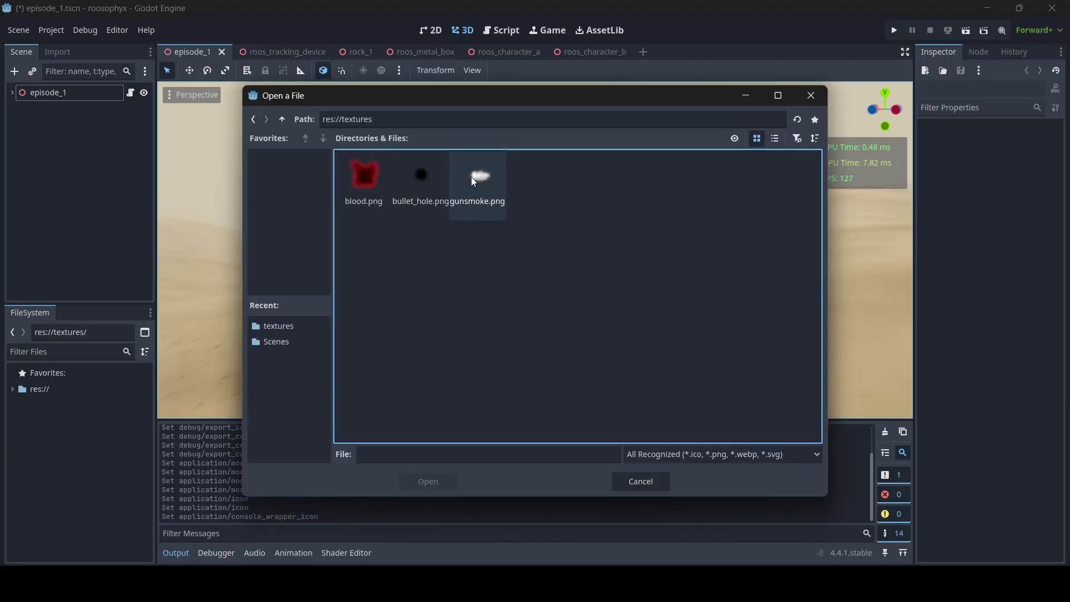
pyautogui.click(439, 184)
pyautogui.doubleClick(440, 184)
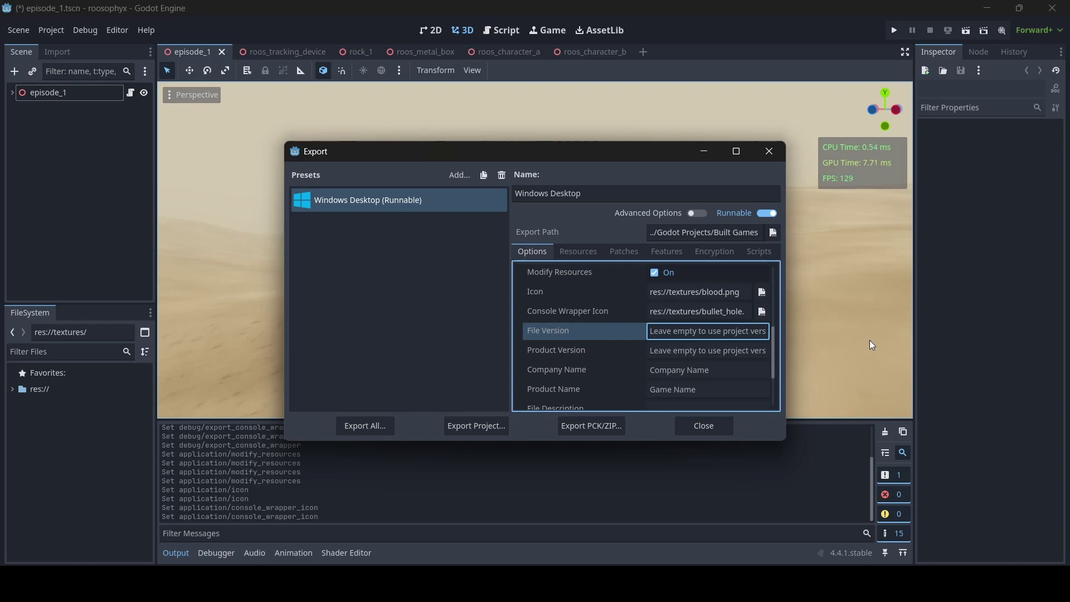
# Step: Enter 1.0.0.0 for File Version and Product Version, and type the author's name as Company Name
pyautogui.write('1.0.0.0')
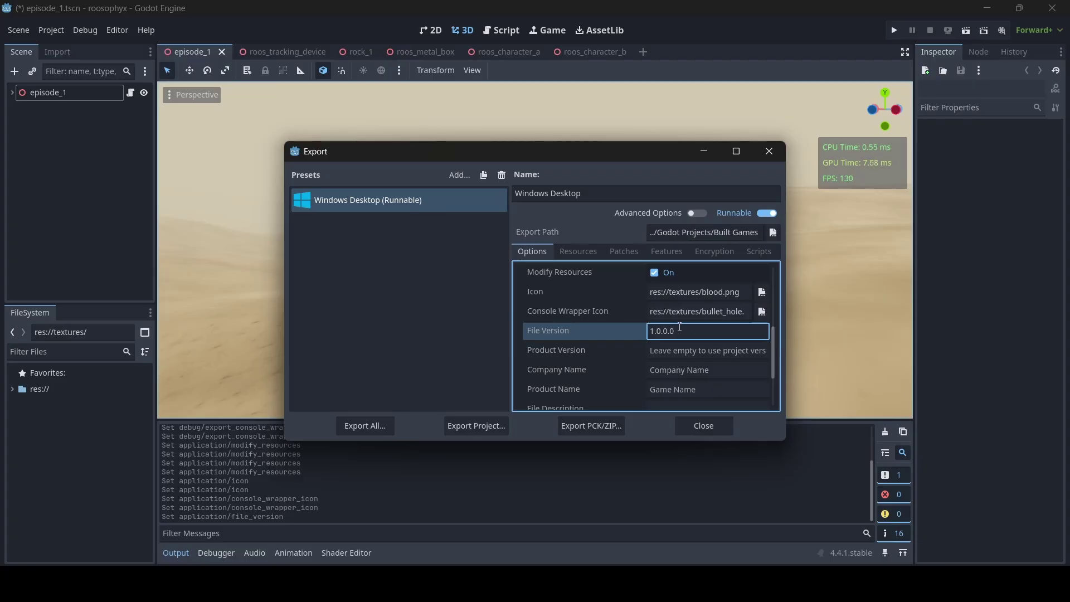
pyautogui.moveTo(675, 333); pyautogui.dragTo(648, 332)
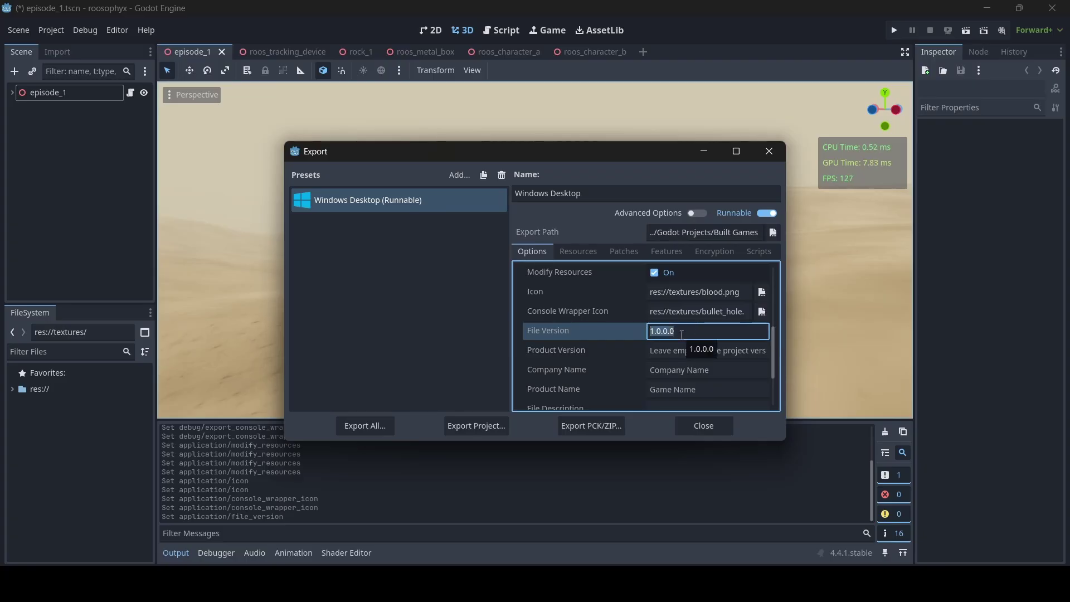
pyautogui.click(674, 350)
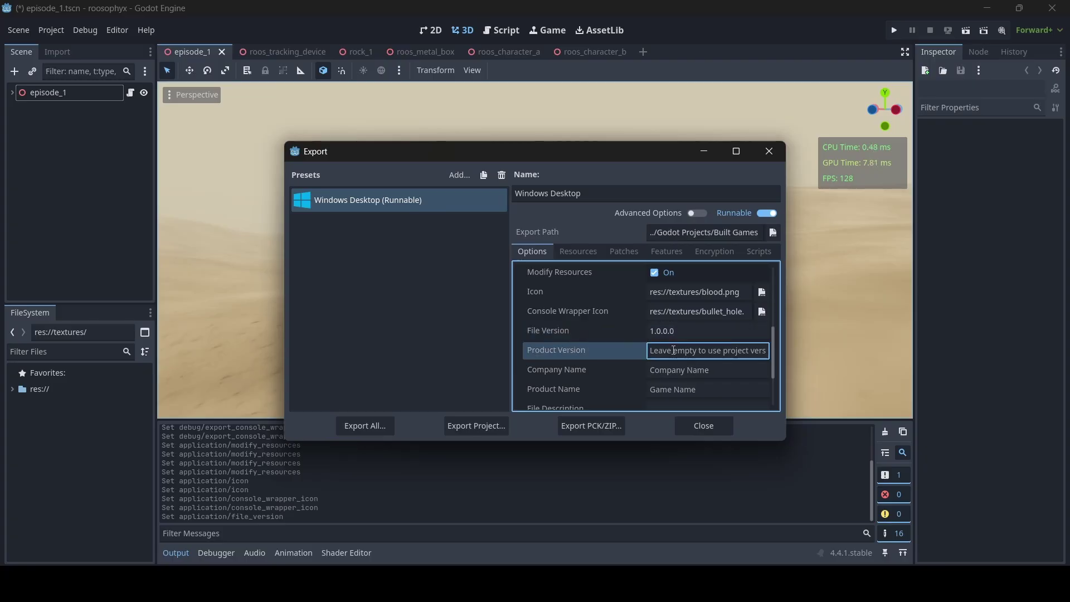
pyautogui.write('1.0.0.0')
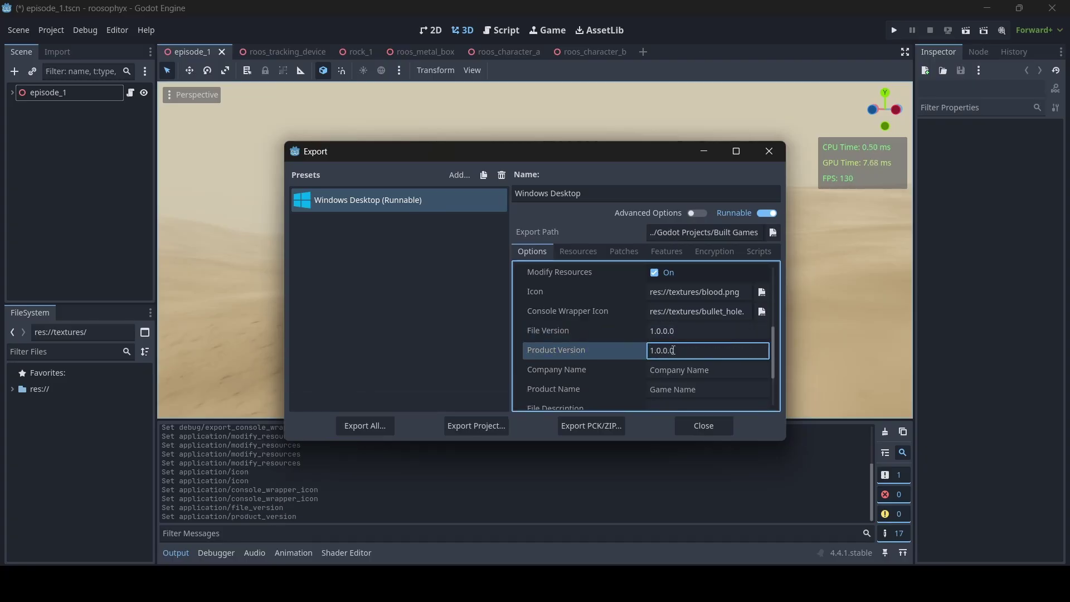
pyautogui.scroll(-1, 680, 345)
pyautogui.click(692, 335)
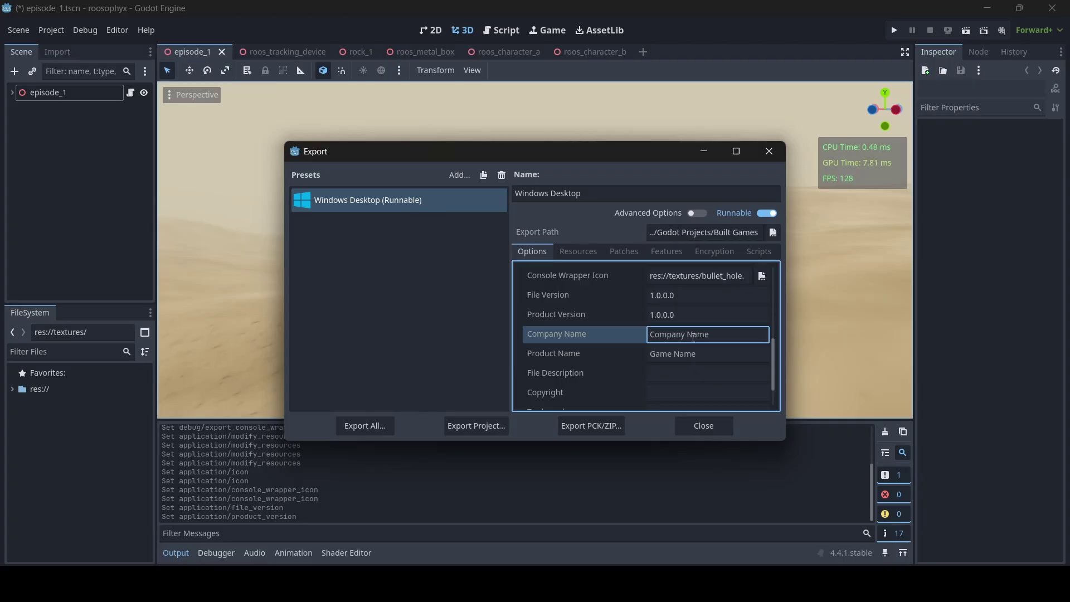
pyautogui.write('Lachlan')
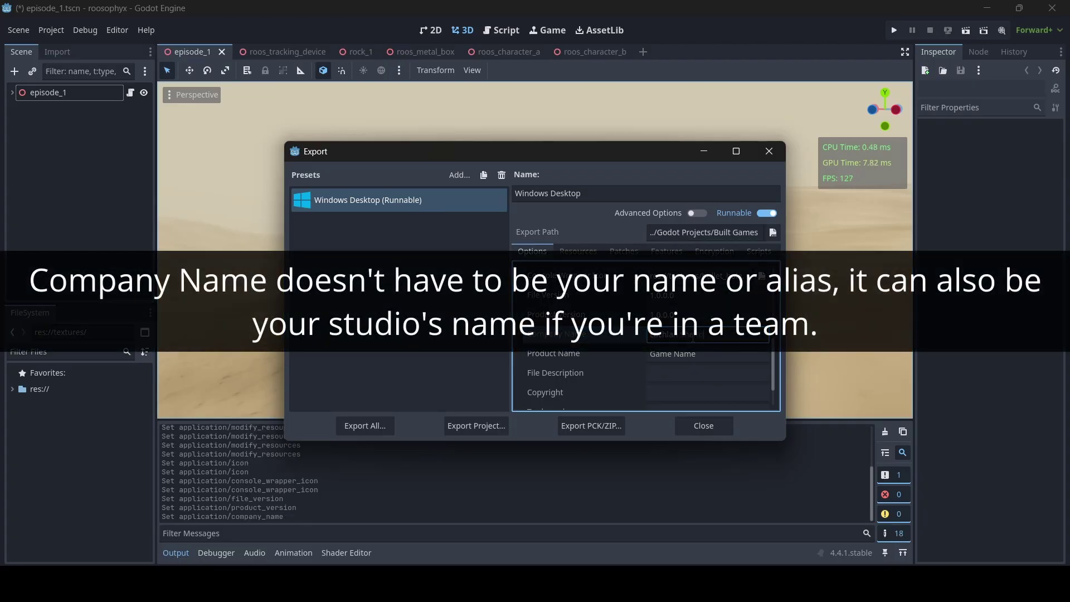
# Step: Enter Roosophyx as the preset's Product Name
pyautogui.click(677, 354)
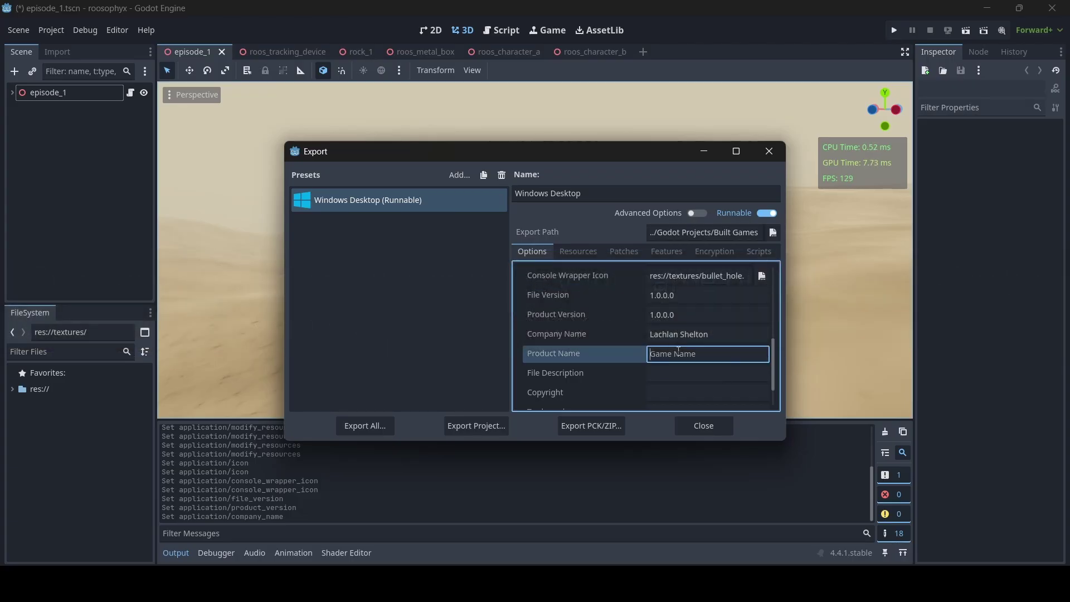
pyautogui.write('Rooso')
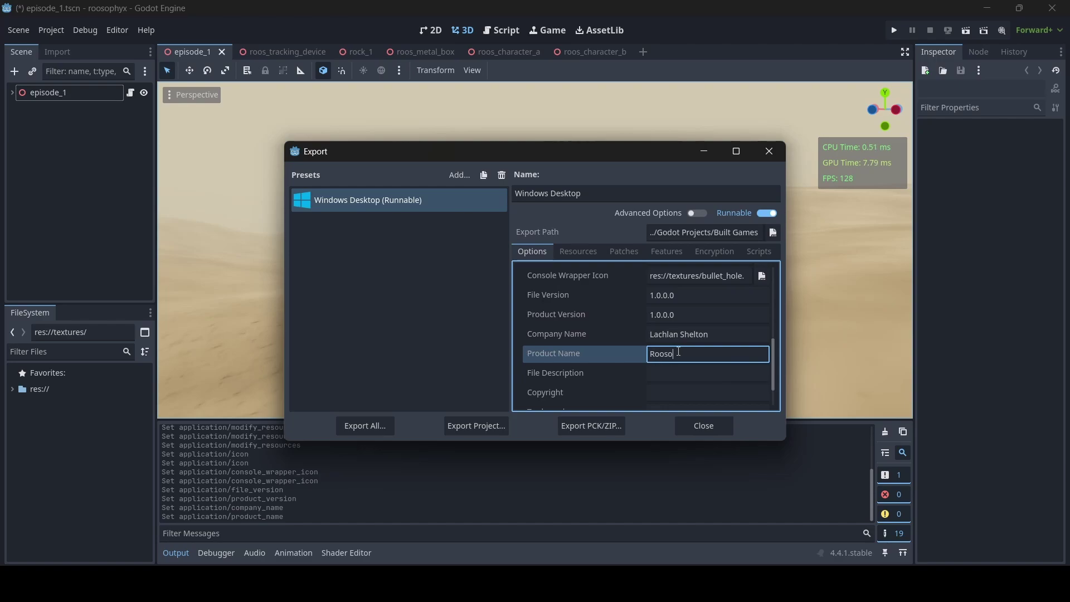
pyautogui.write('phyx')
pyautogui.scroll(-1, 679, 350)
pyautogui.click(682, 338)
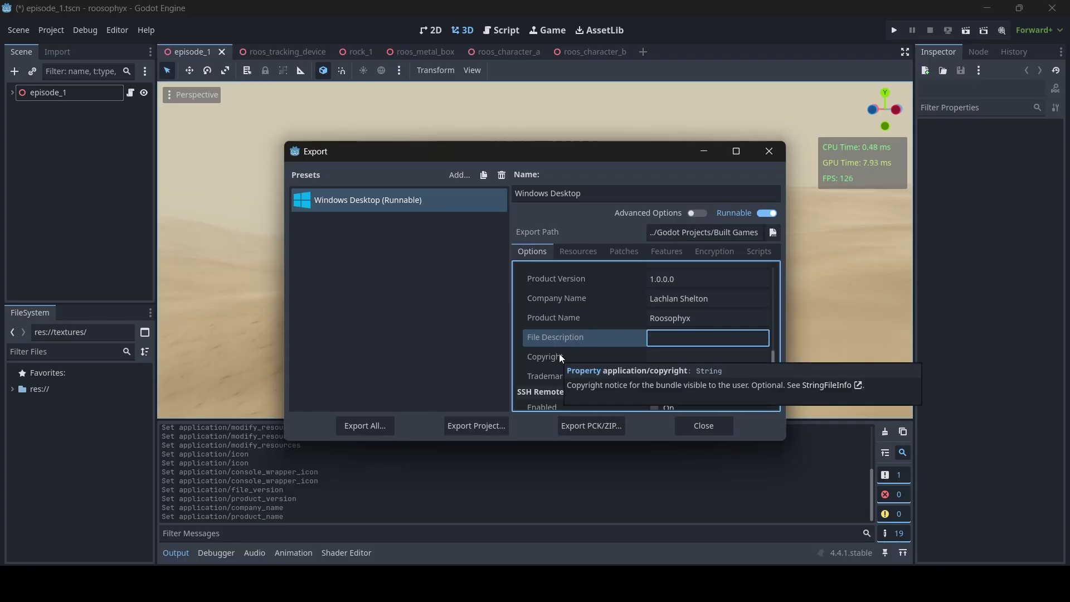
pyautogui.click(696, 357)
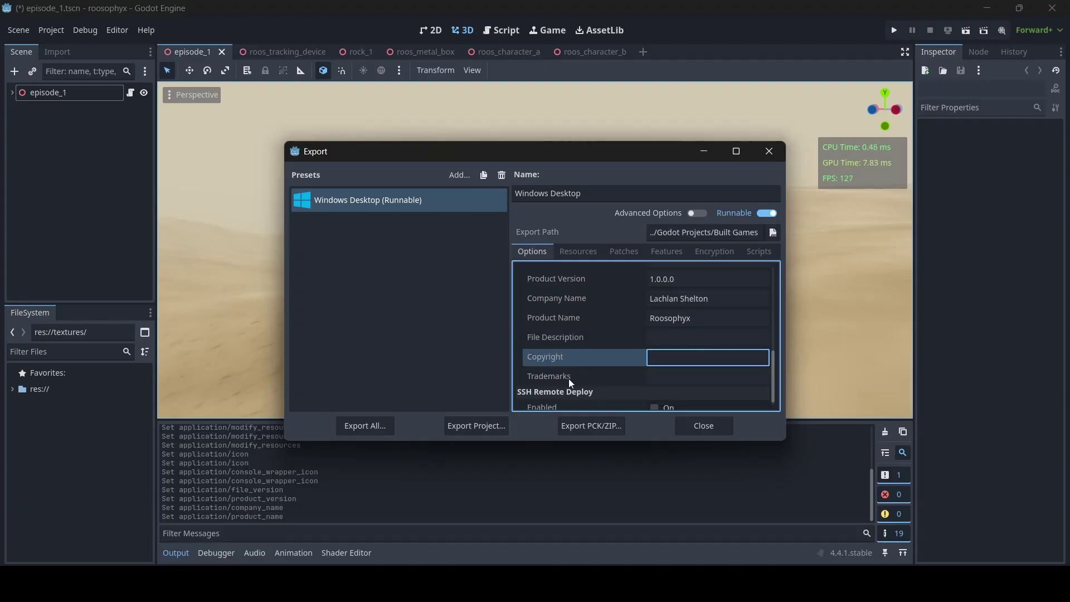
pyautogui.scroll(5, 669, 371)
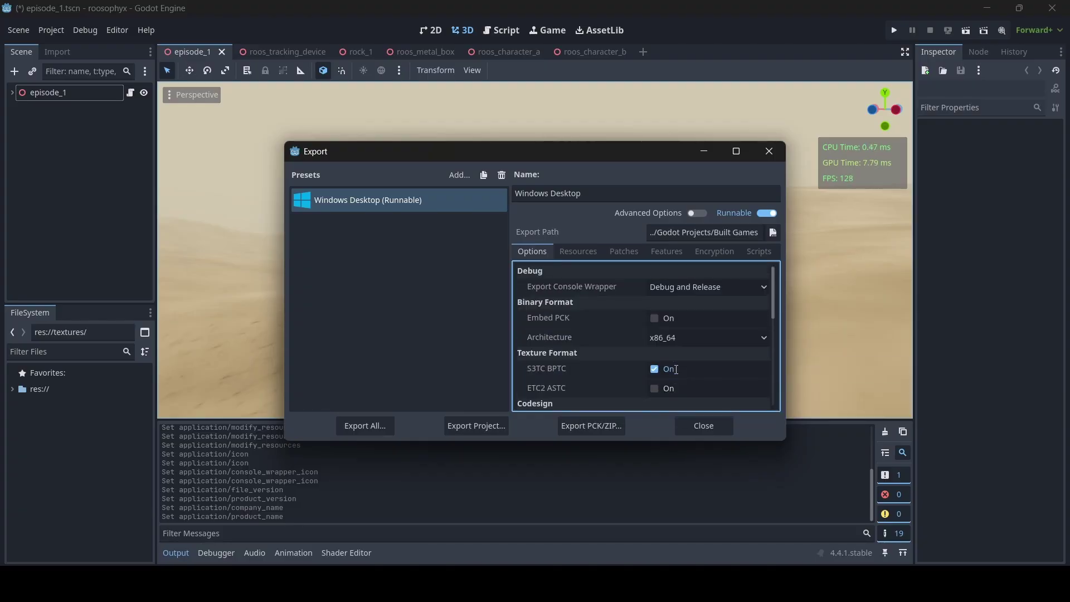
pyautogui.scroll(-2, 673, 351)
pyautogui.scroll(-3, 674, 346)
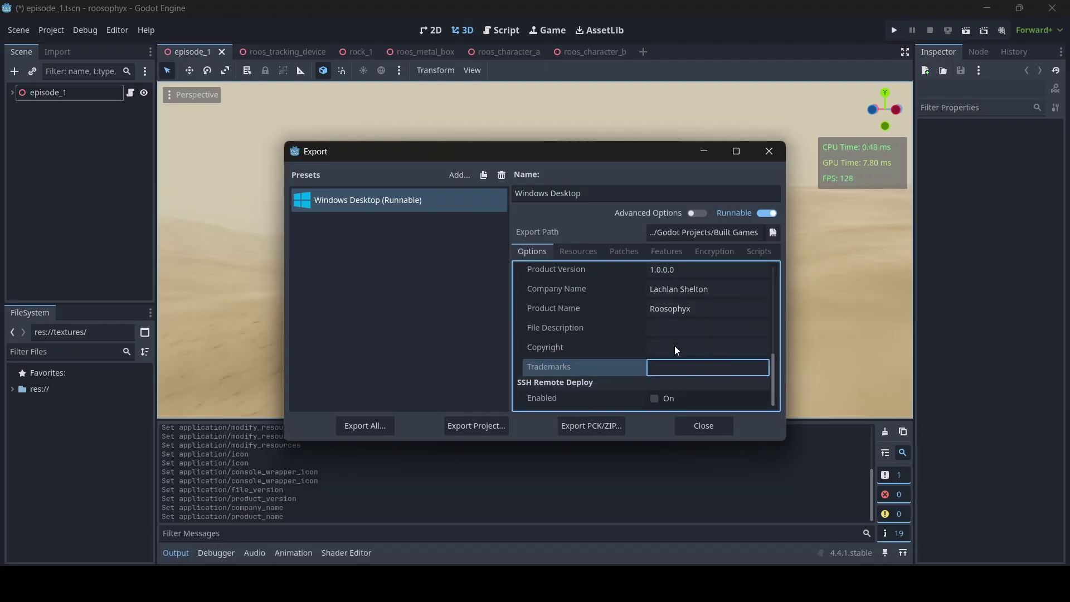
pyautogui.scroll(5, 675, 348)
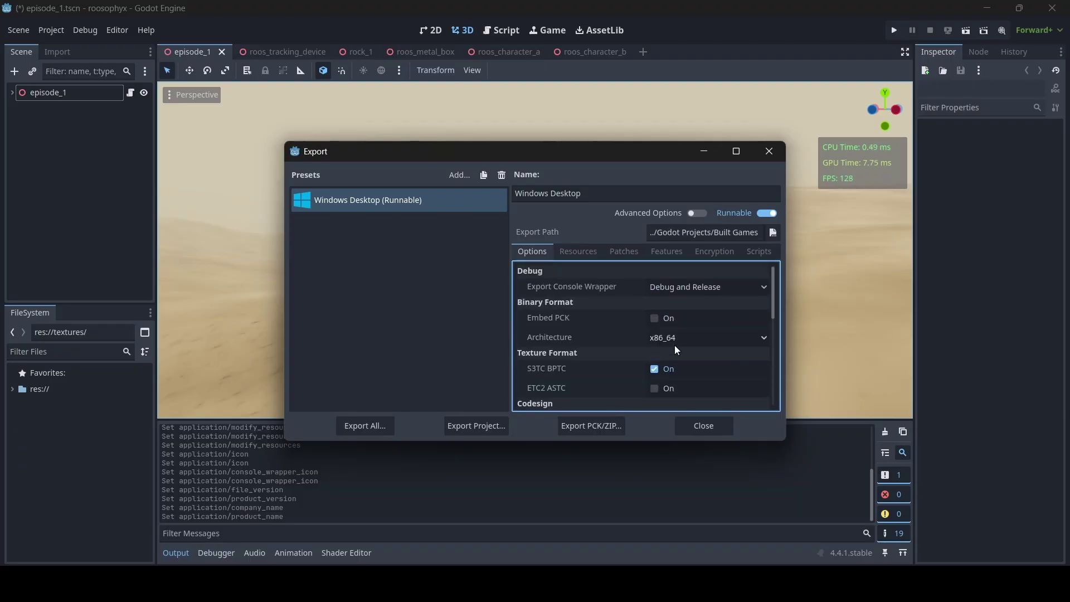
pyautogui.scroll(-4, 627, 356)
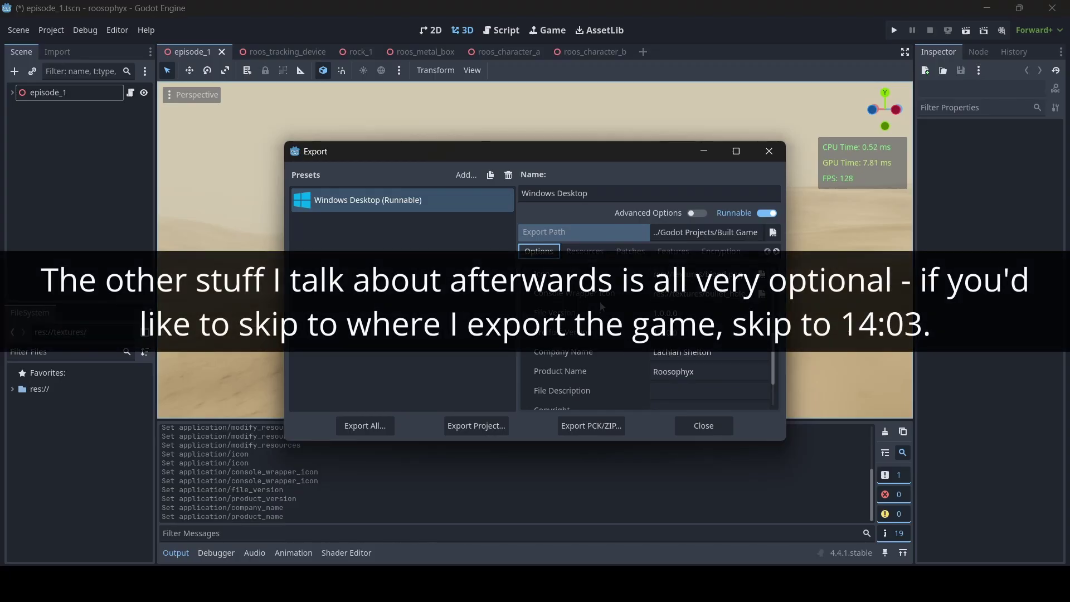
pyautogui.scroll(-2, 602, 306)
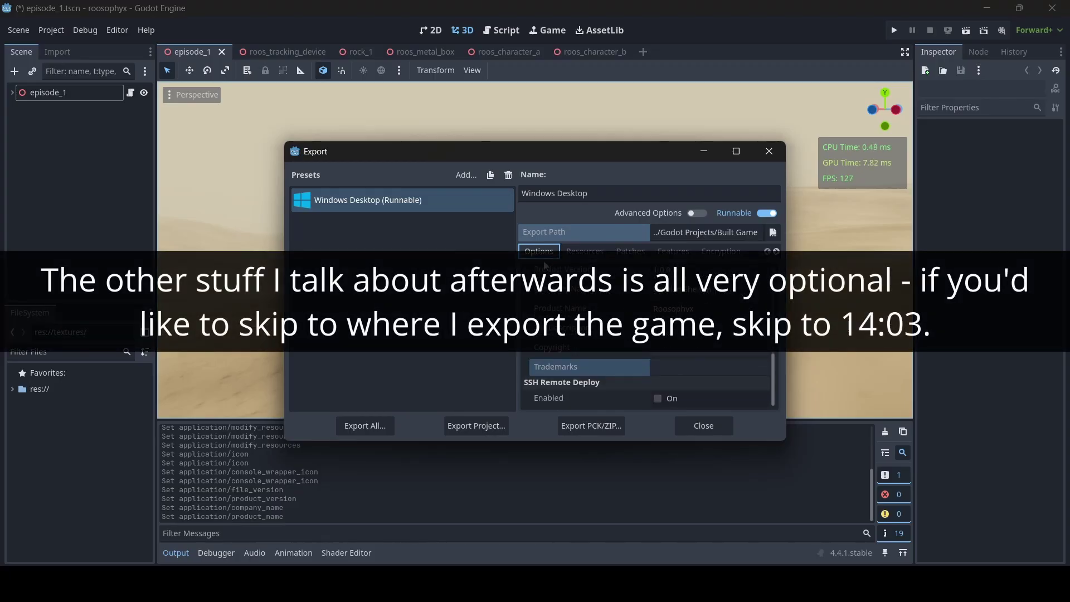
pyautogui.scroll(6, 602, 317)
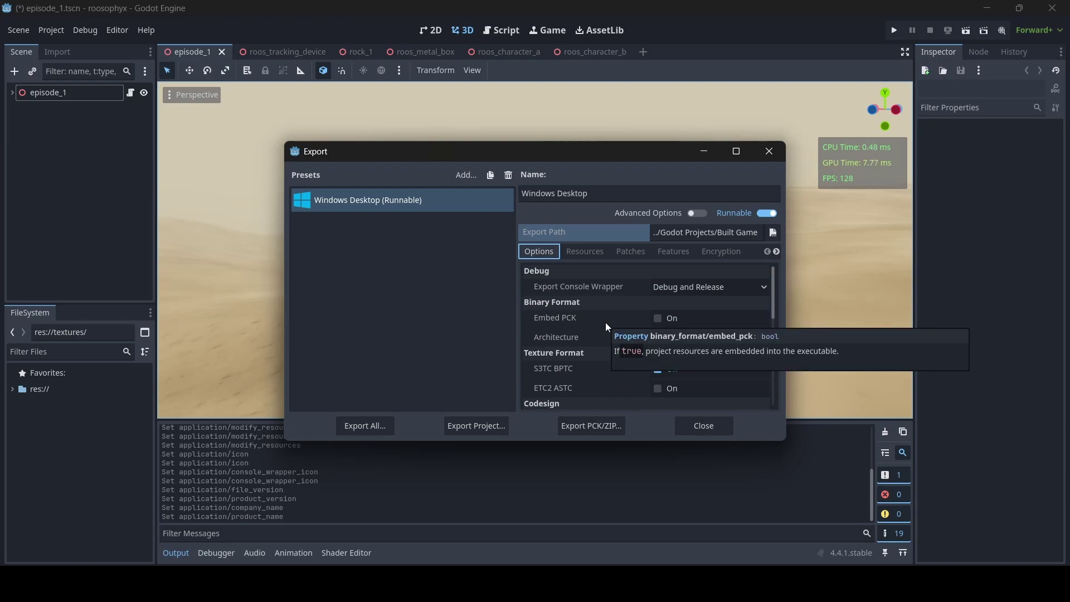
# Step: On the Resources tab, set Export Mode to 'Export selected scenes (and dependencies)'
pyautogui.click(588, 254)
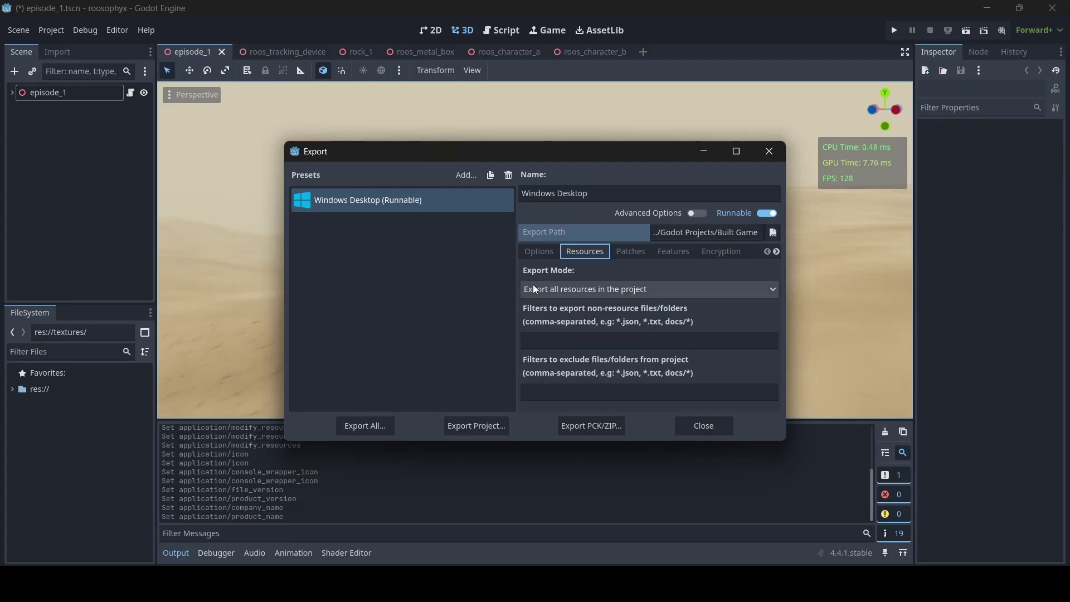
pyautogui.click(632, 292)
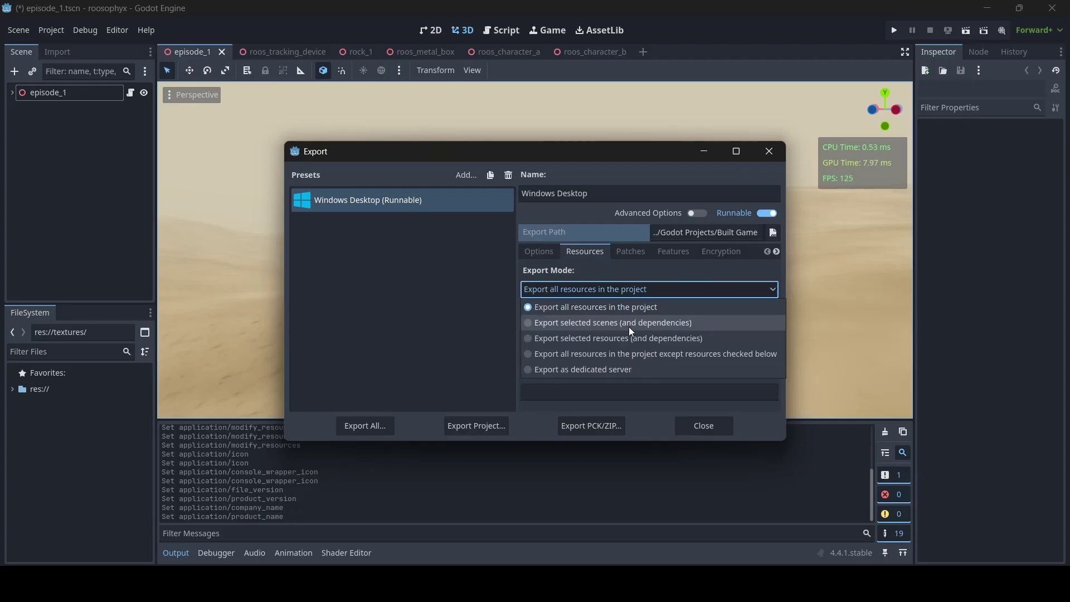
pyautogui.click(626, 293)
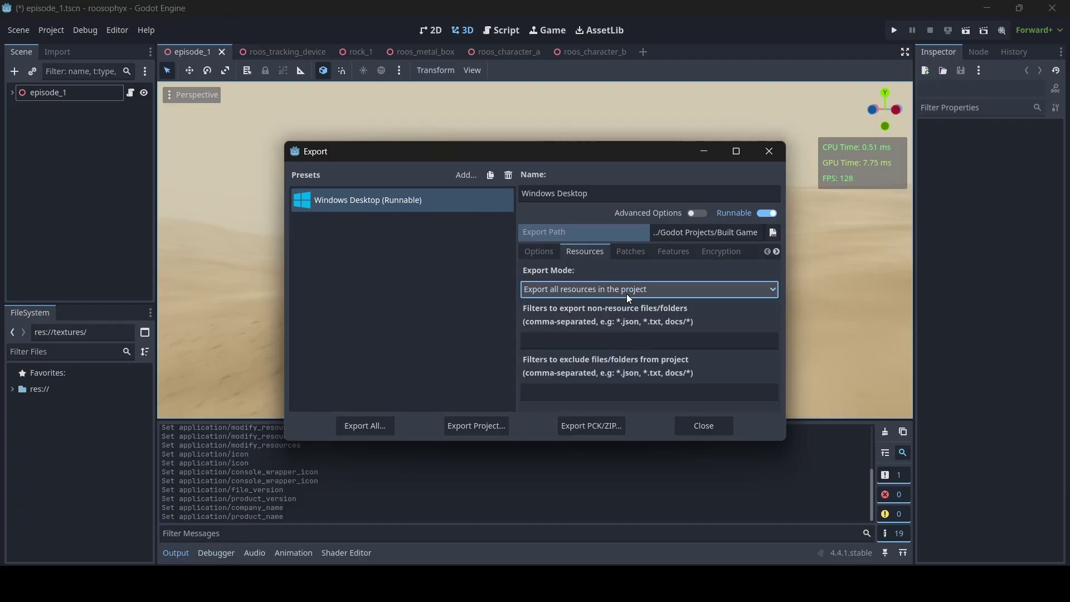
pyautogui.click(570, 292)
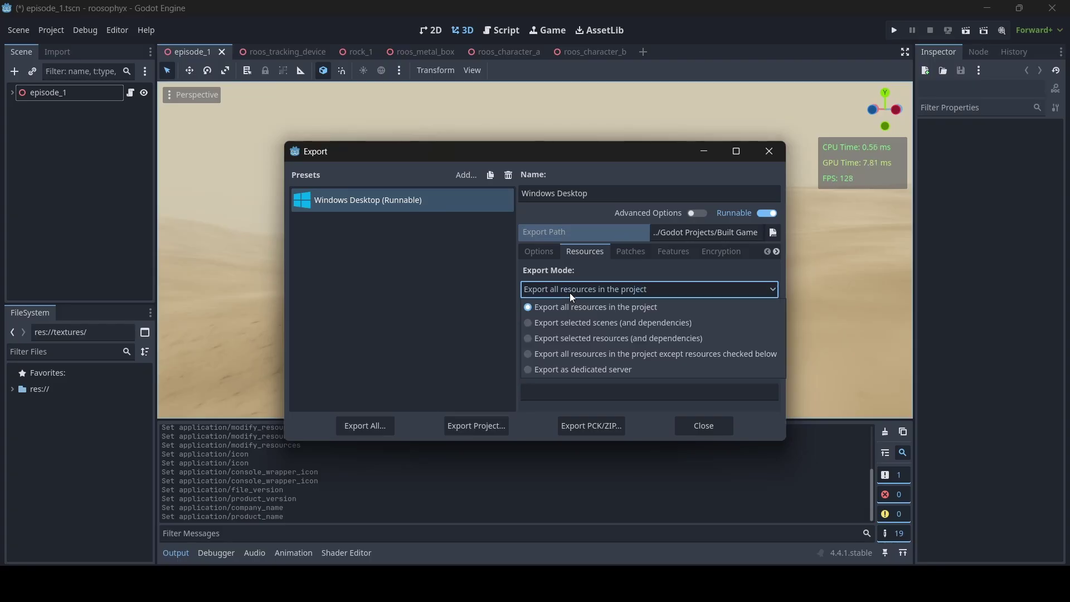
pyautogui.click(580, 320)
# Step: Tick the Roosophyx Models folder so all its .glb model files are checked for export
pyautogui.scroll(-1, 569, 339)
pyautogui.scroll(-5, 557, 338)
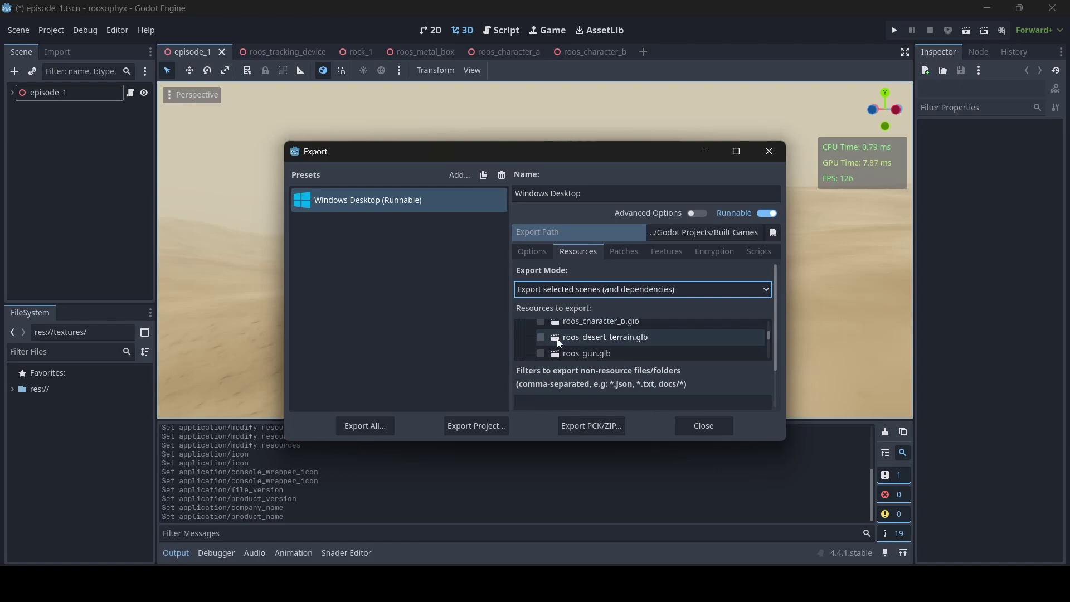
pyautogui.scroll(5, 557, 339)
pyautogui.scroll(-2, 537, 343)
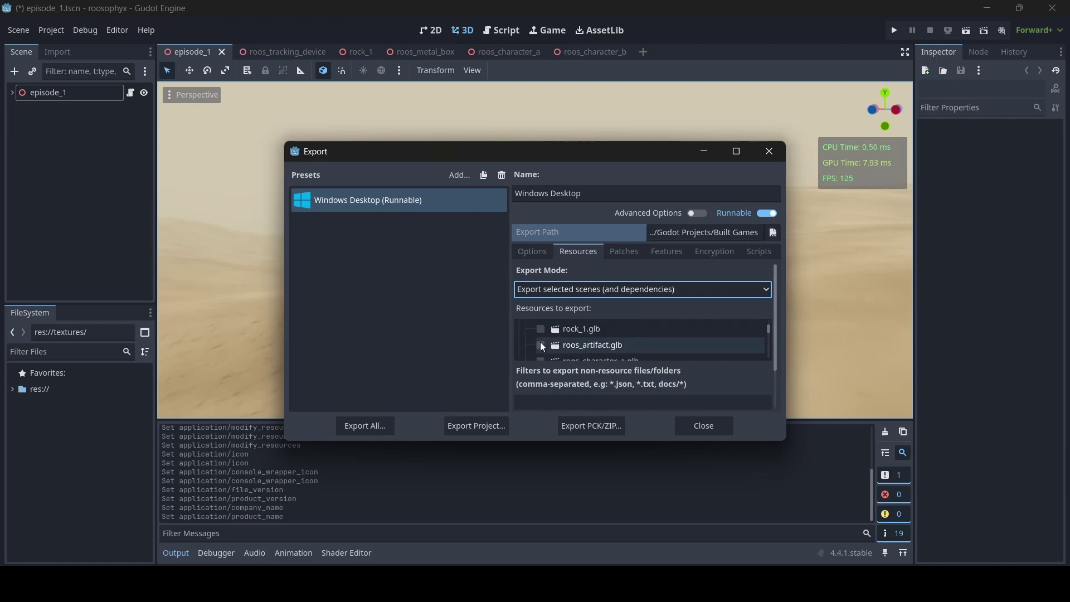
pyautogui.scroll(2, 540, 342)
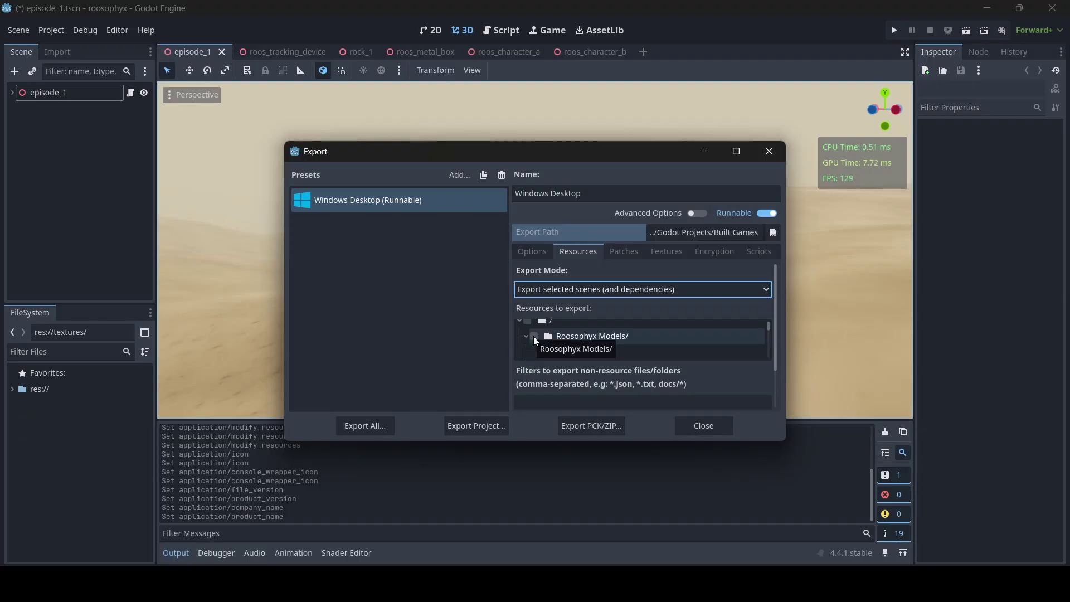
pyautogui.click(533, 336)
pyautogui.scroll(-1, 557, 338)
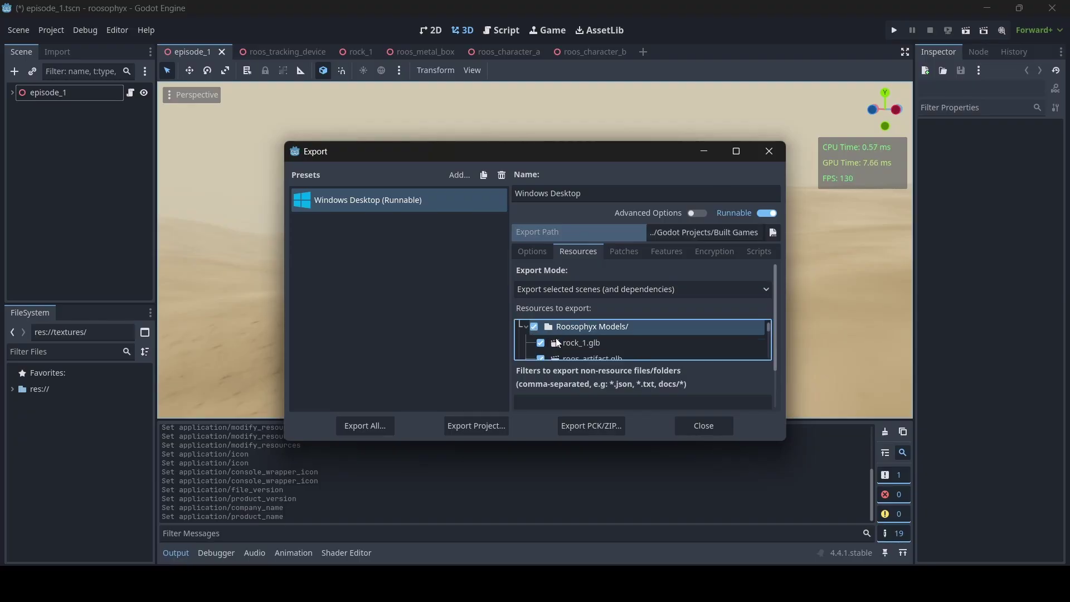
pyautogui.scroll(1, 557, 342)
pyautogui.scroll(-1, 557, 342)
pyautogui.scroll(-3, 556, 338)
pyautogui.scroll(-2, 557, 338)
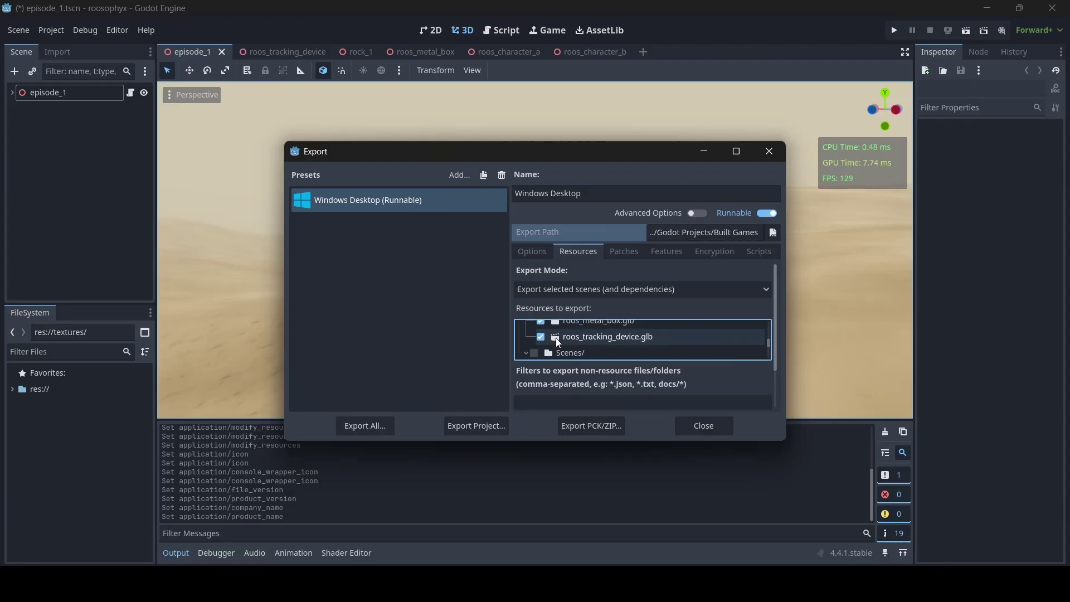
pyautogui.scroll(5, 557, 338)
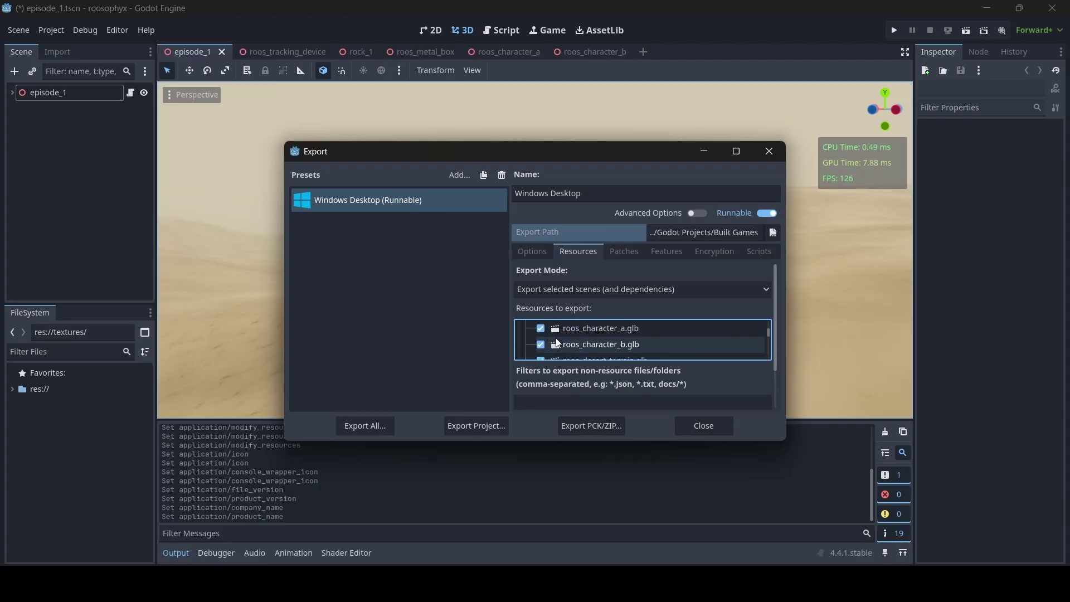